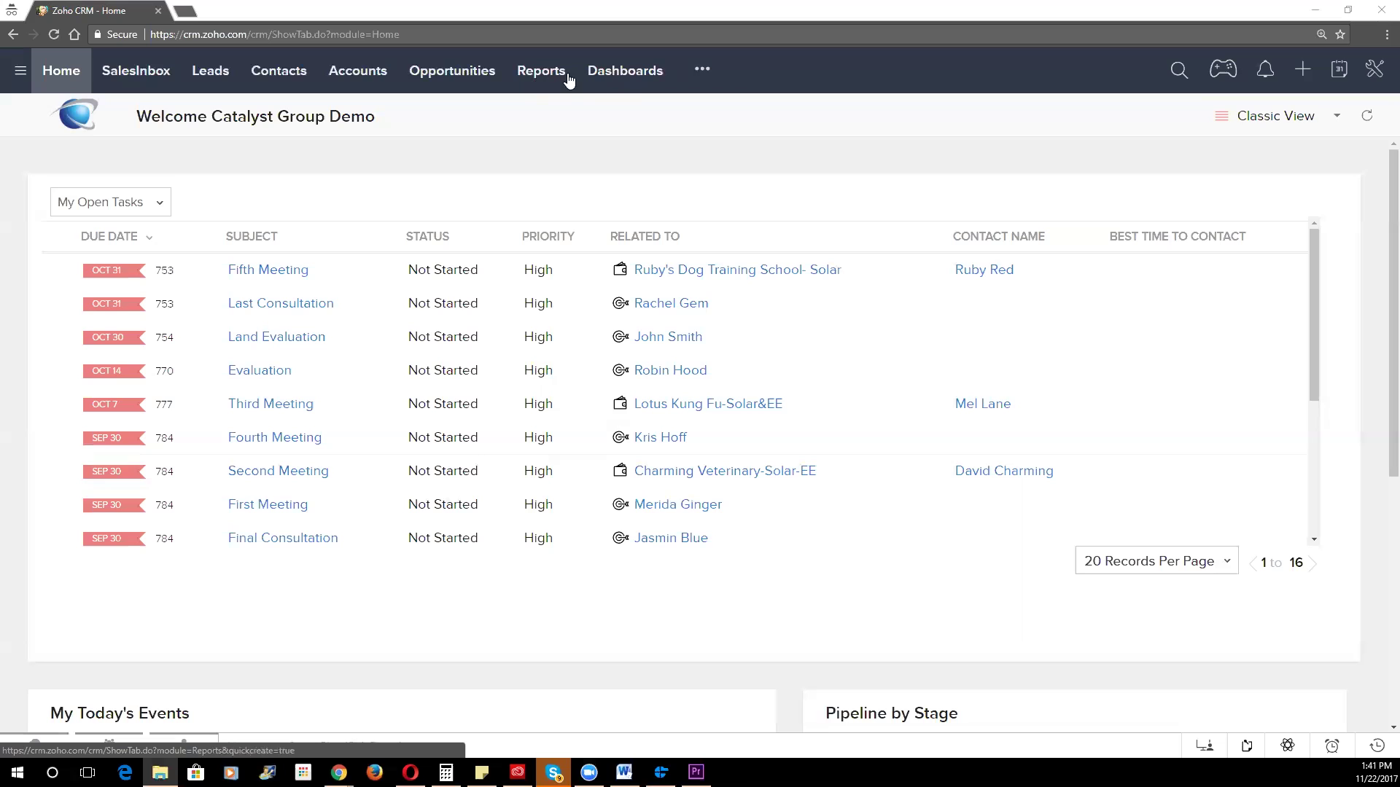
{"action": "left_click", "coordinate": [698, 73]}
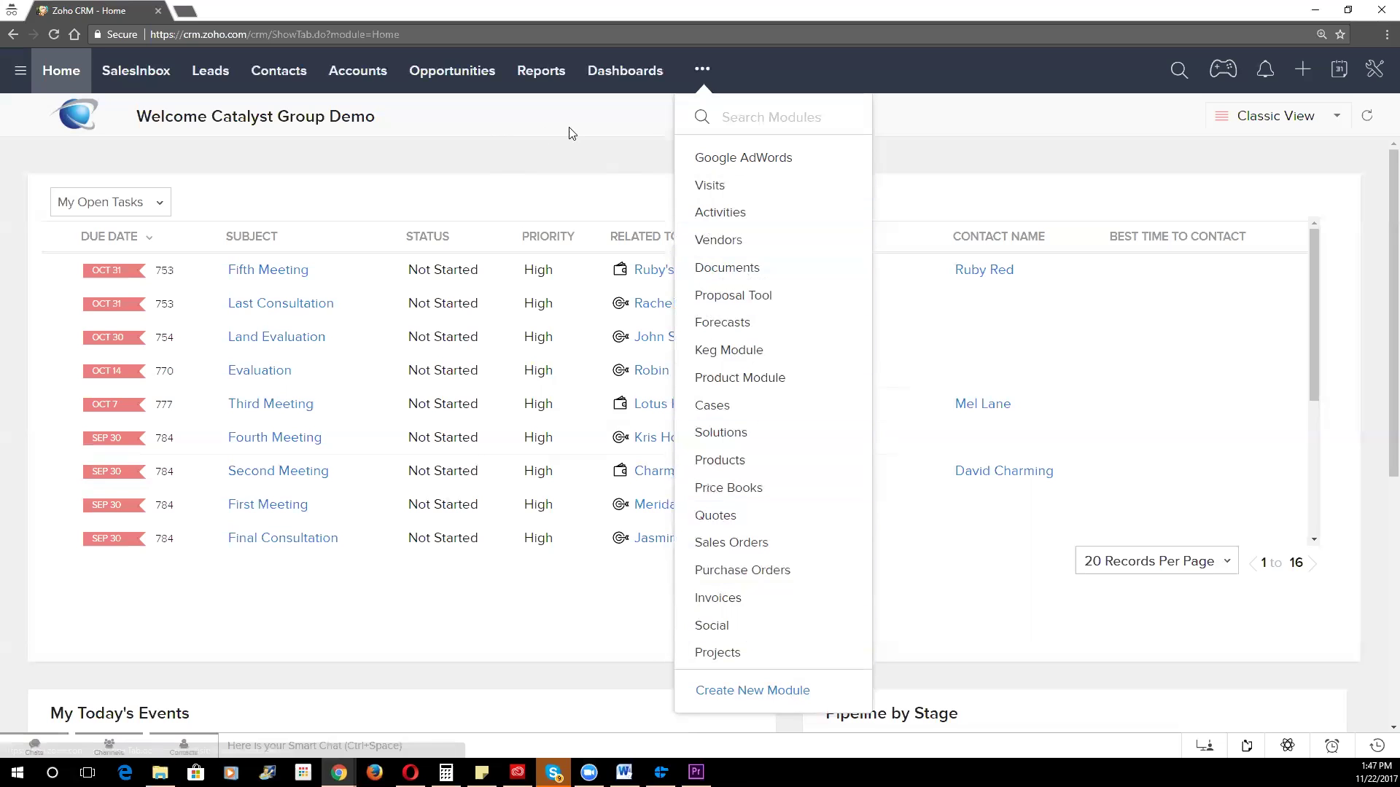
- Dismiss the module list and go to Setup > Customization > Modules and Fields
{"action": "left_click", "coordinate": [581, 151]}
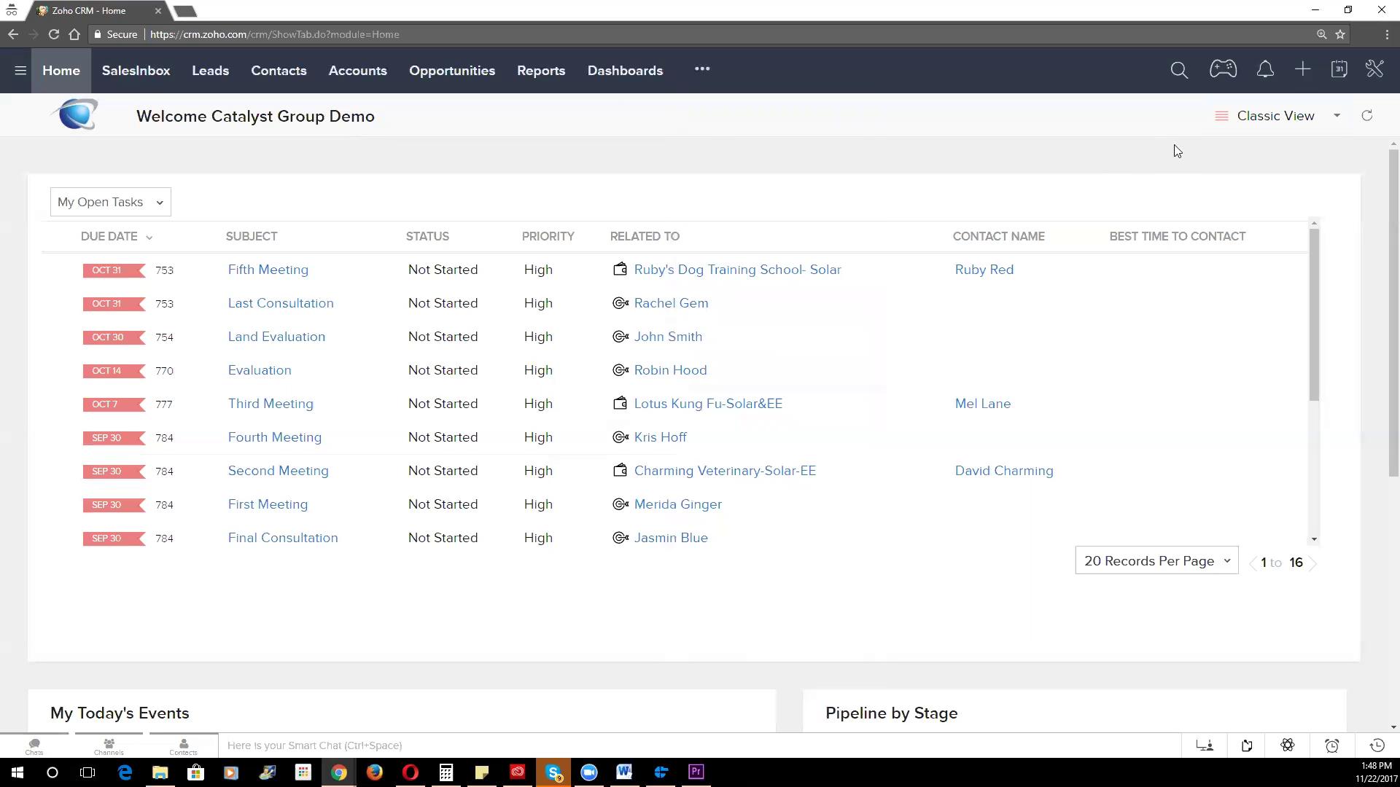
{"action": "left_click", "coordinate": [1374, 70]}
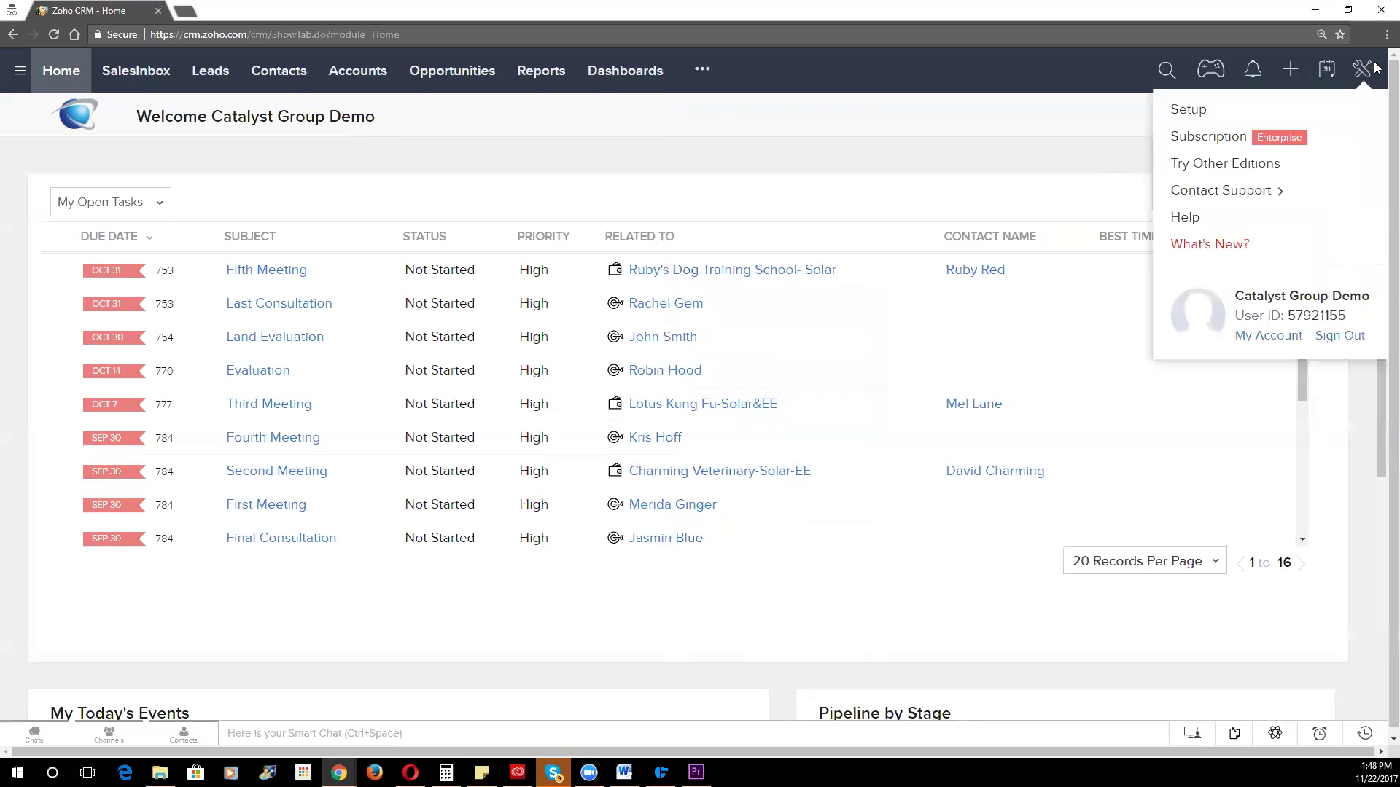
{"action": "left_click", "coordinate": [1212, 113]}
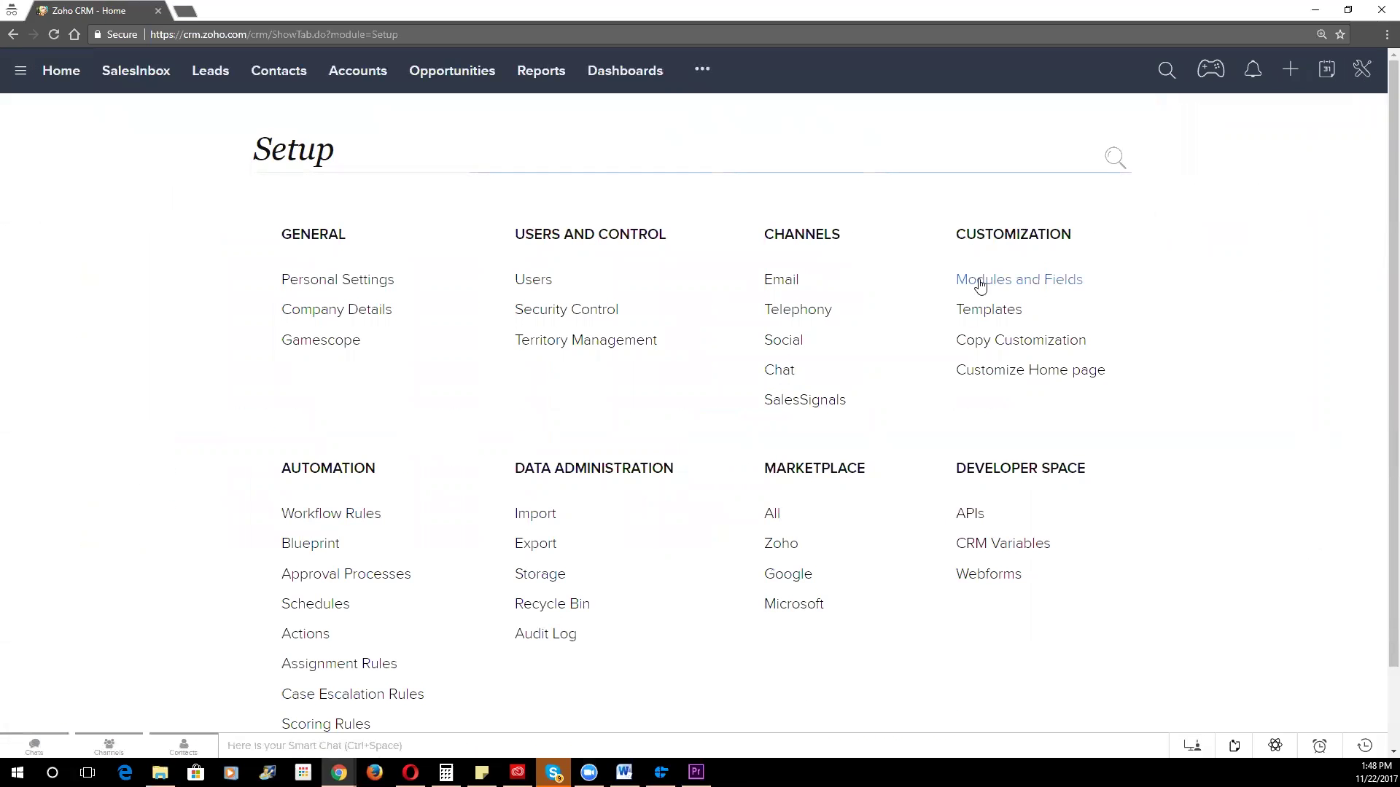
{"action": "left_click", "coordinate": [1009, 289]}
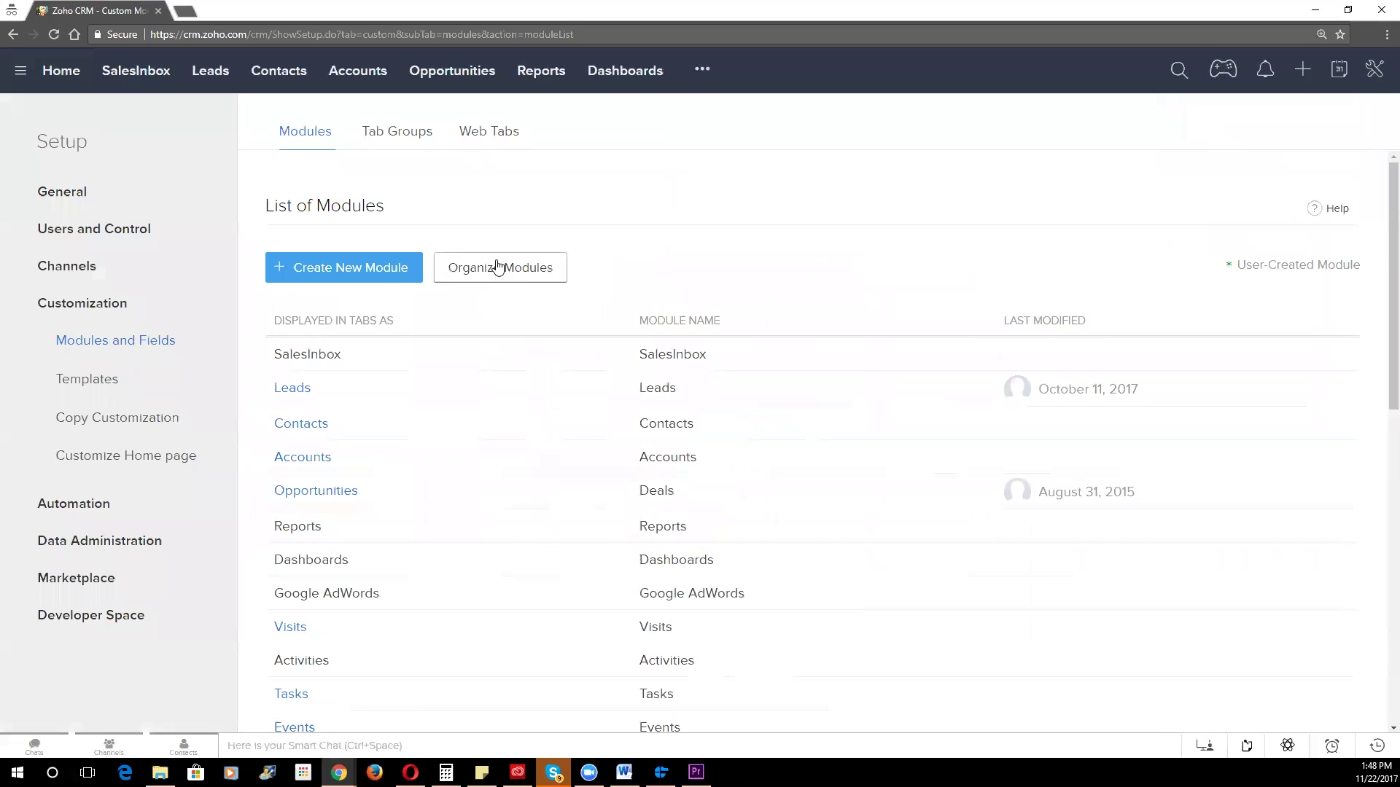
- Open Organize Modules and hide SalesInbox, Google AdWords and Documents from the module tabs
{"action": "left_click", "coordinate": [503, 272]}
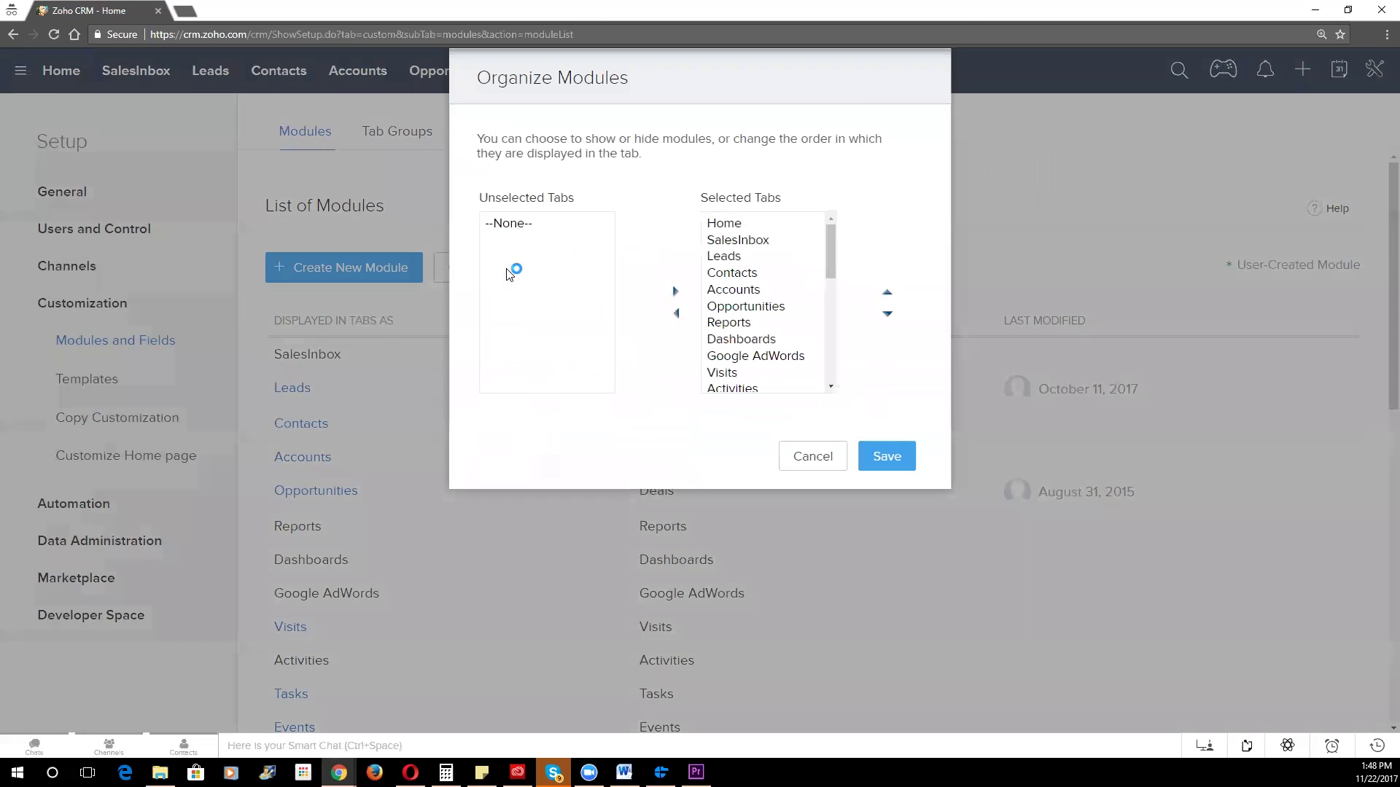
{"action": "left_click", "coordinate": [740, 240]}
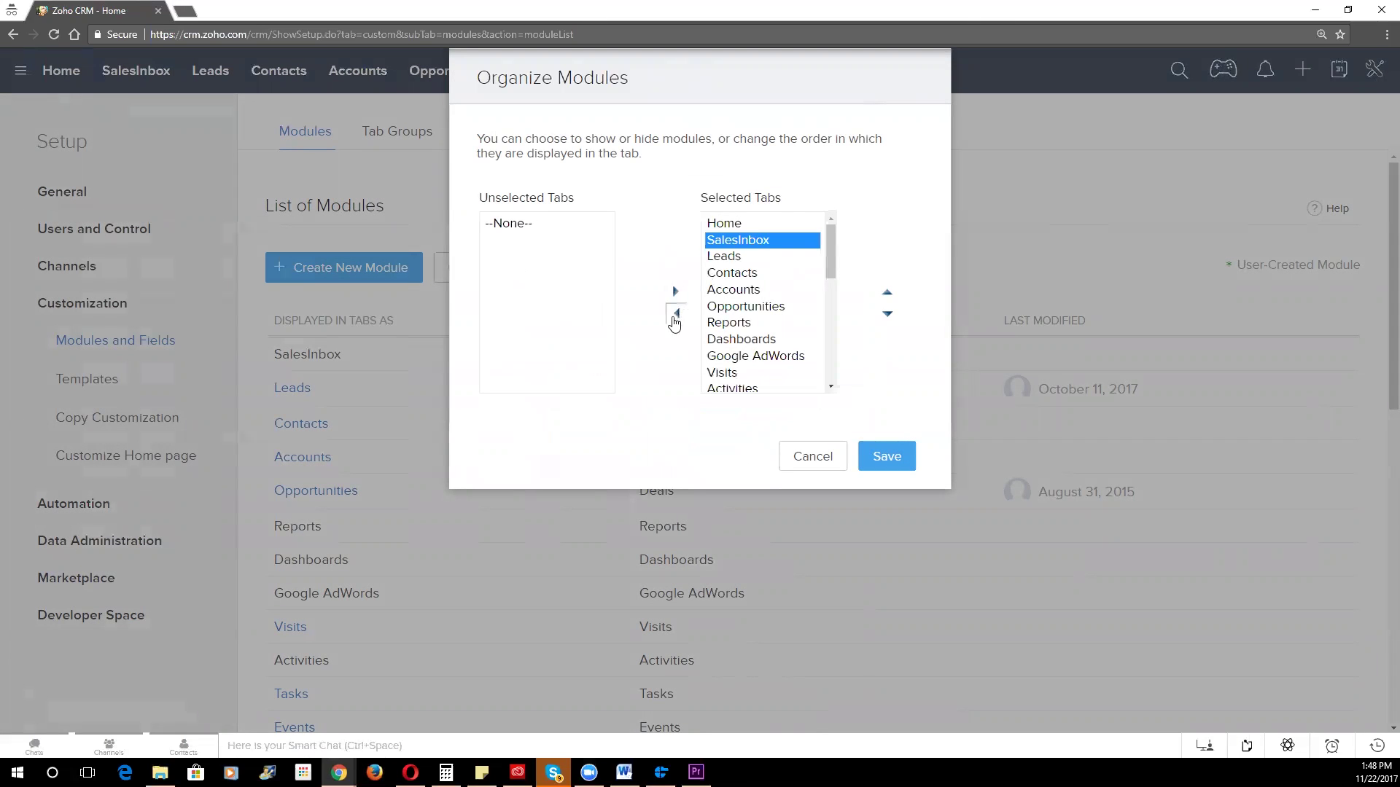
{"action": "left_click", "coordinate": [675, 315]}
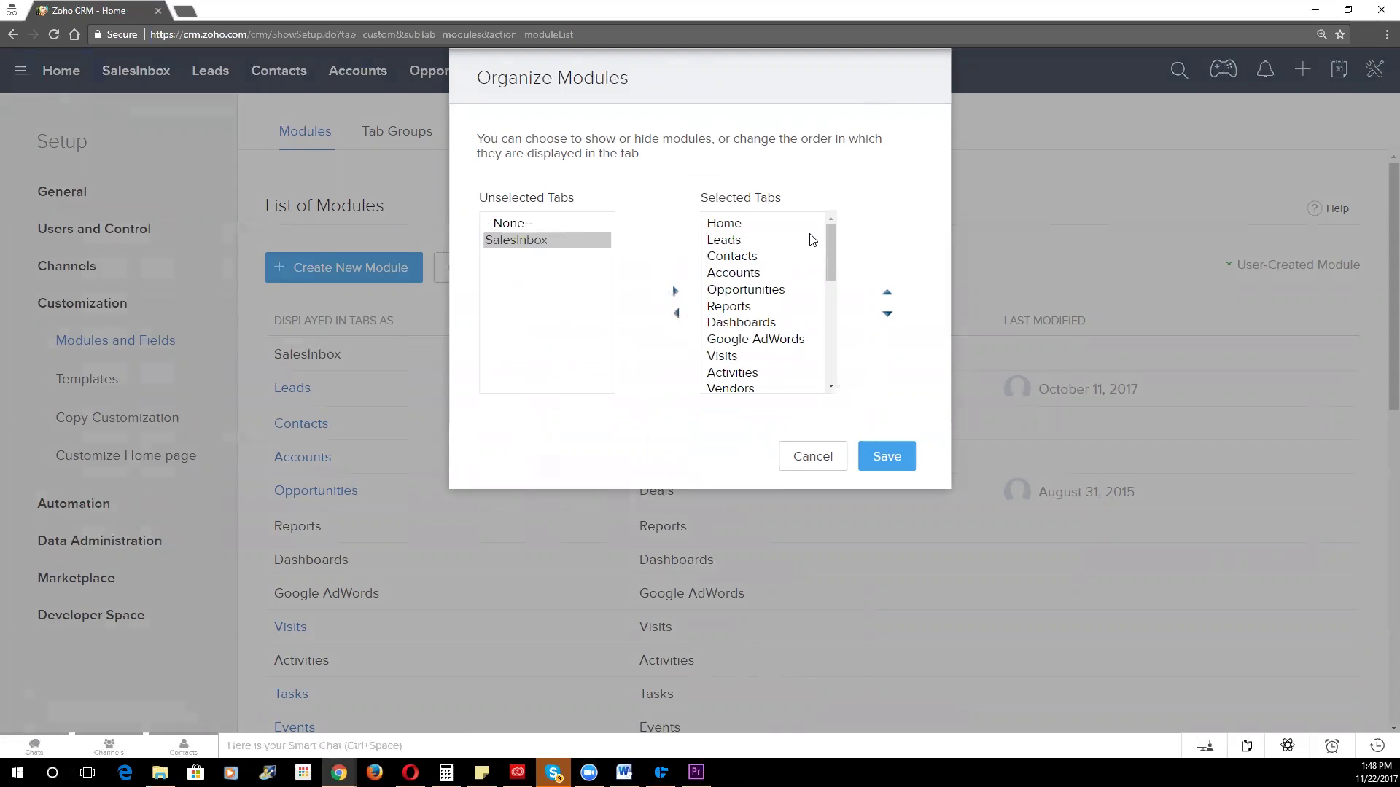
{"action": "left_click", "coordinate": [727, 340]}
{"action": "left_click", "coordinate": [675, 313]}
{"action": "left_click", "coordinate": [725, 340]}
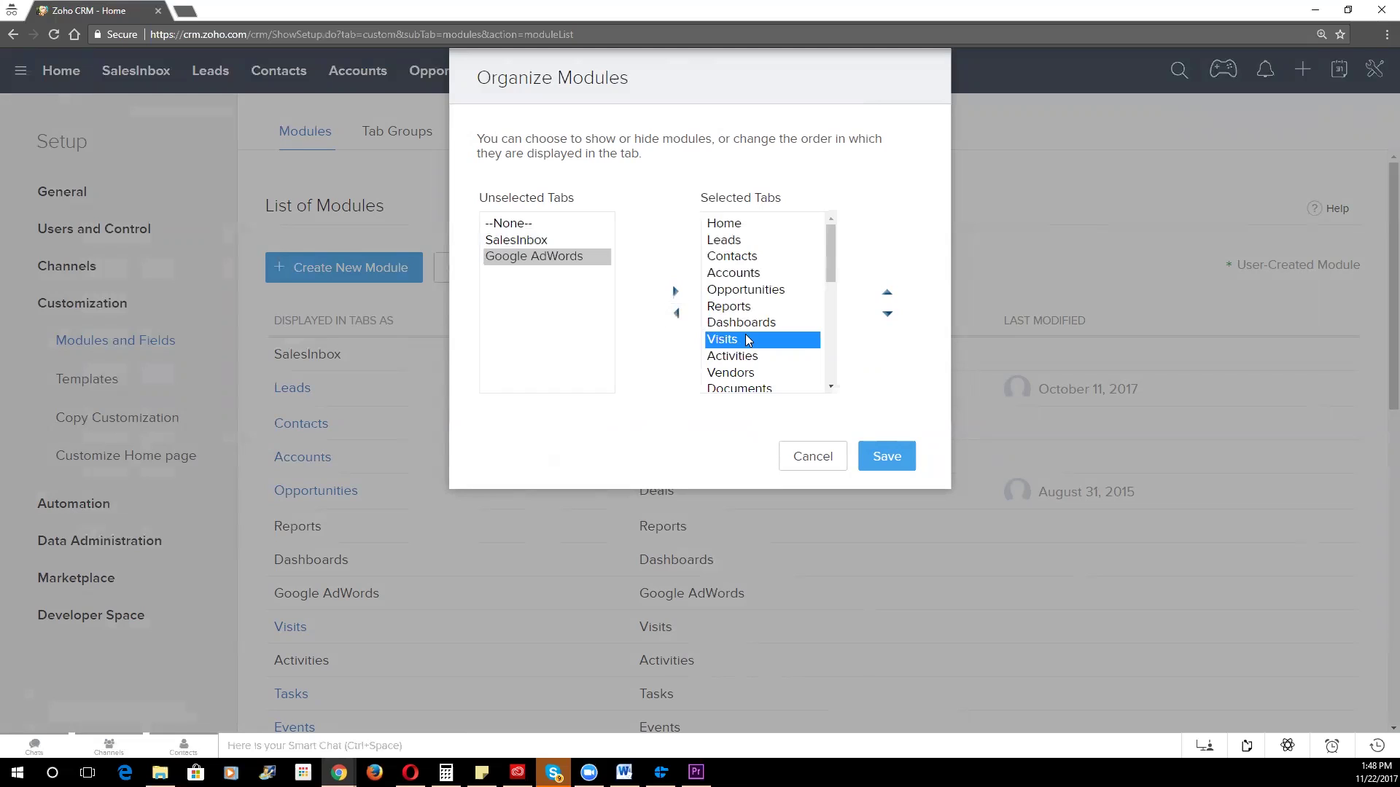
{"action": "scroll", "coordinate": [749, 339], "scroll_direction": "down", "scroll_amount": 1}
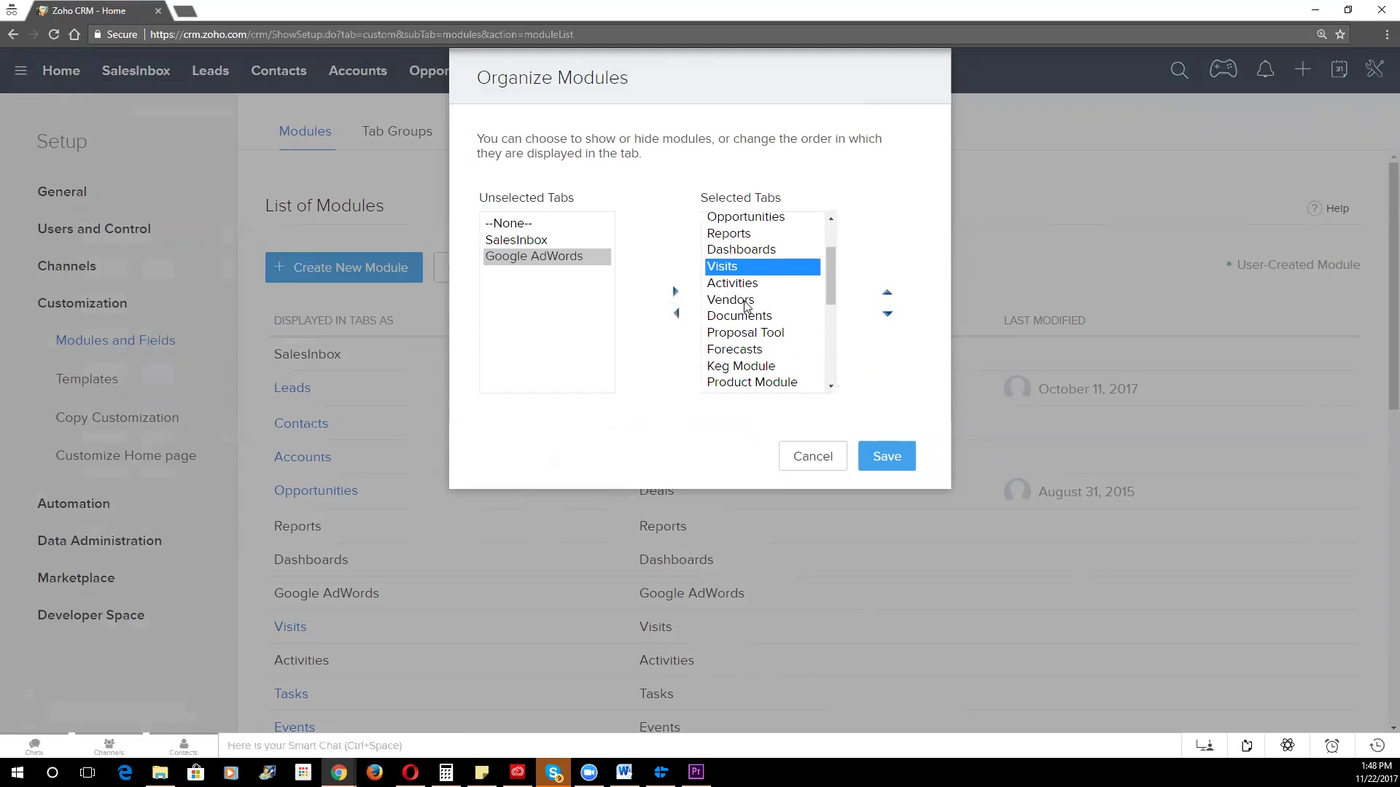
{"action": "left_click", "coordinate": [743, 316]}
{"action": "left_click", "coordinate": [676, 313]}
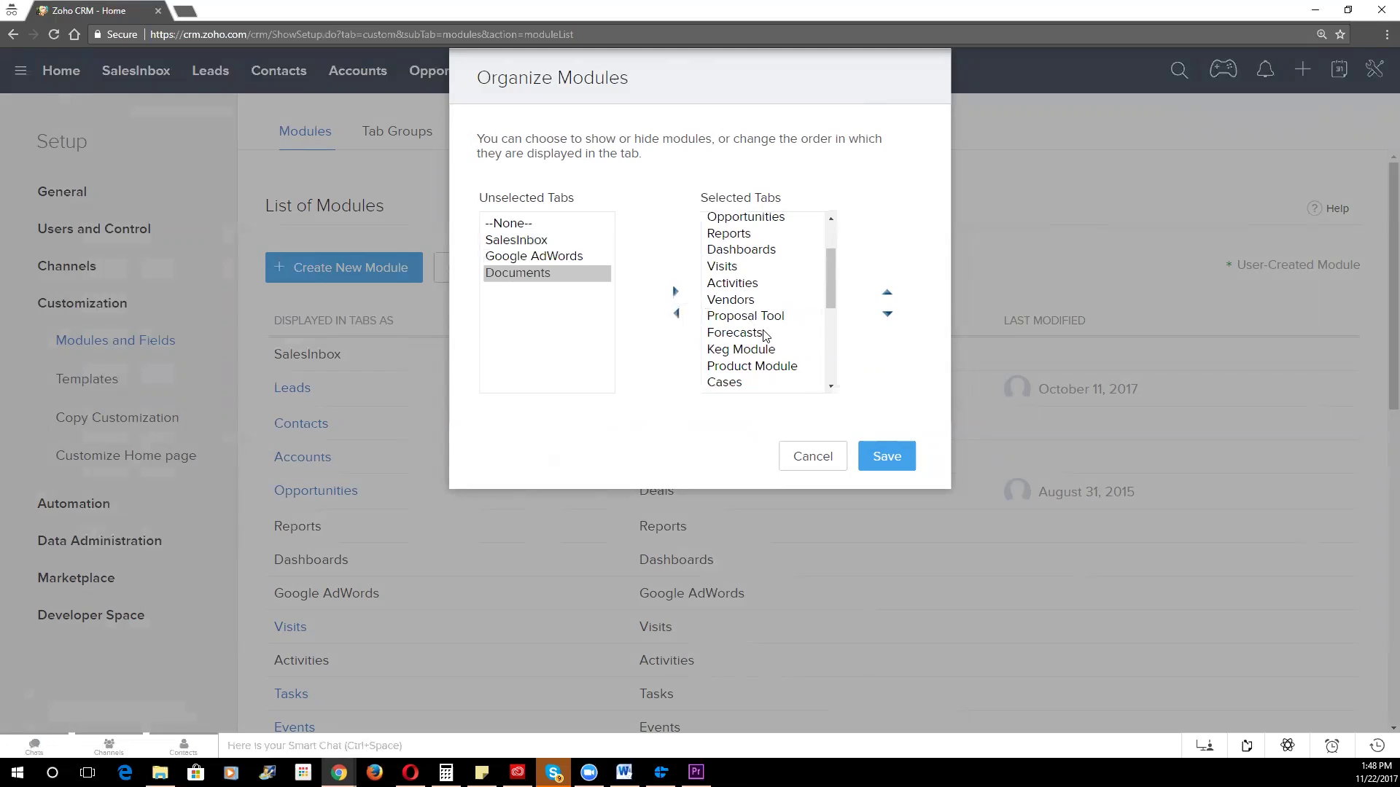
- Hide Proposal Tool, Forecasts, Keg Module, Product Module, Cases and Solutions from the tabs
{"action": "left_click", "coordinate": [735, 317]}
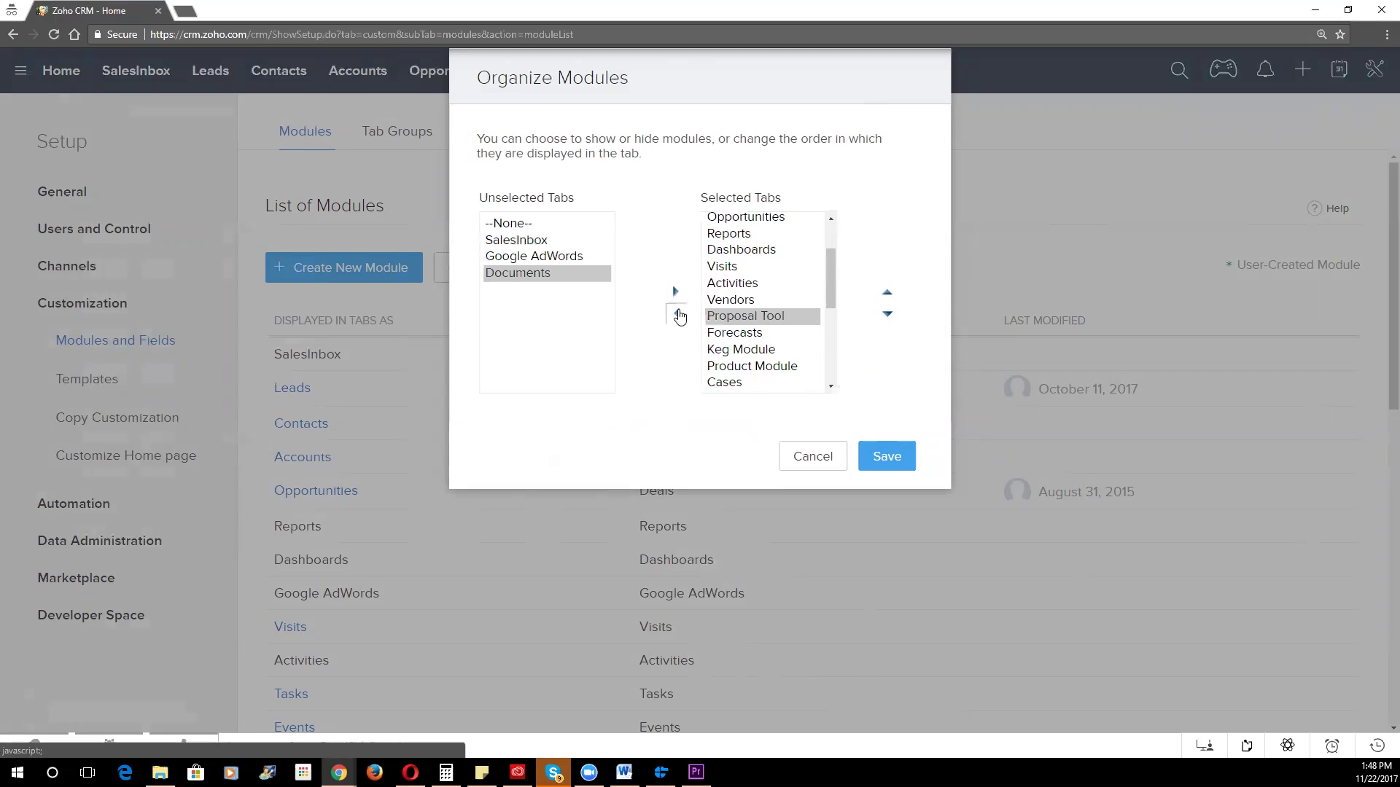
{"action": "left_click", "coordinate": [676, 314]}
{"action": "left_click", "coordinate": [735, 317]}
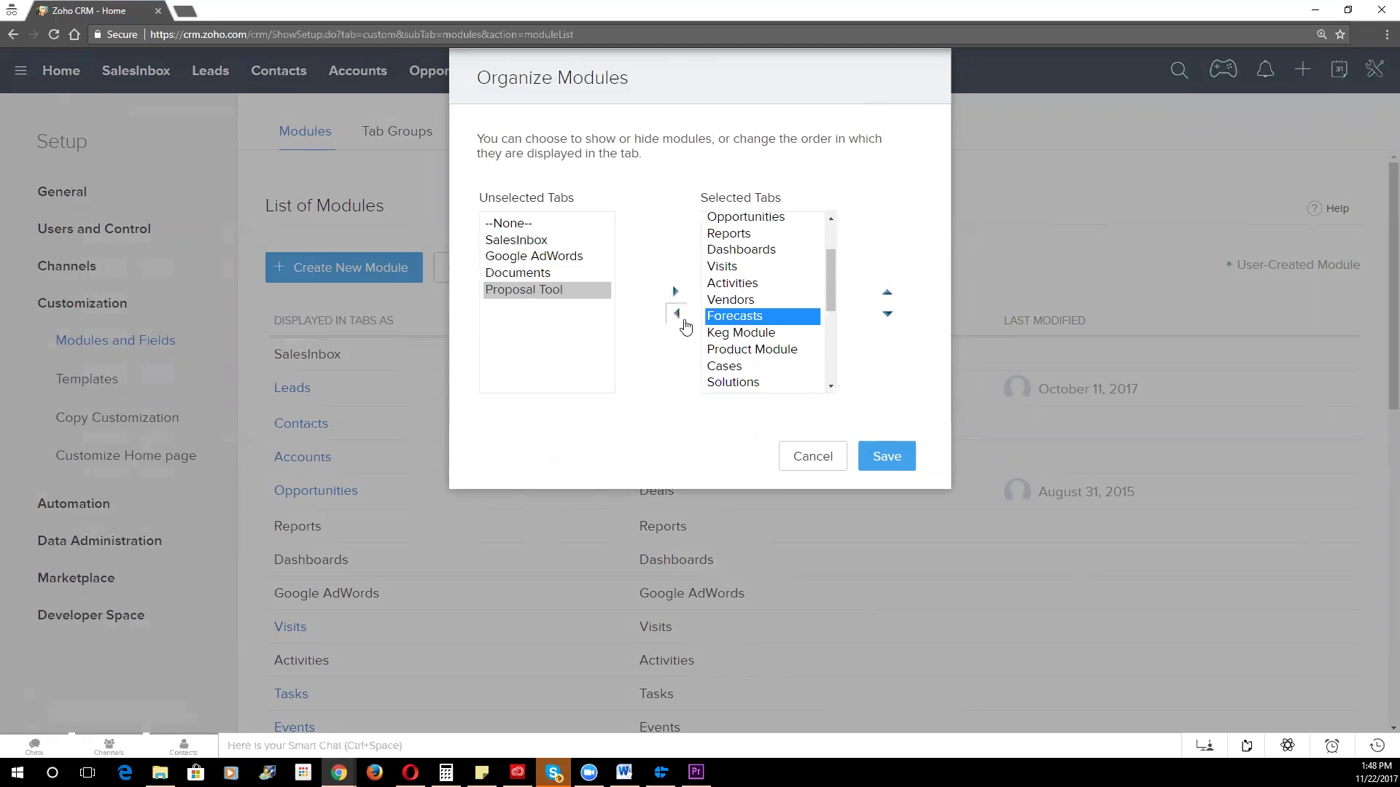
{"action": "left_click", "coordinate": [676, 314]}
{"action": "left_click", "coordinate": [735, 318]}
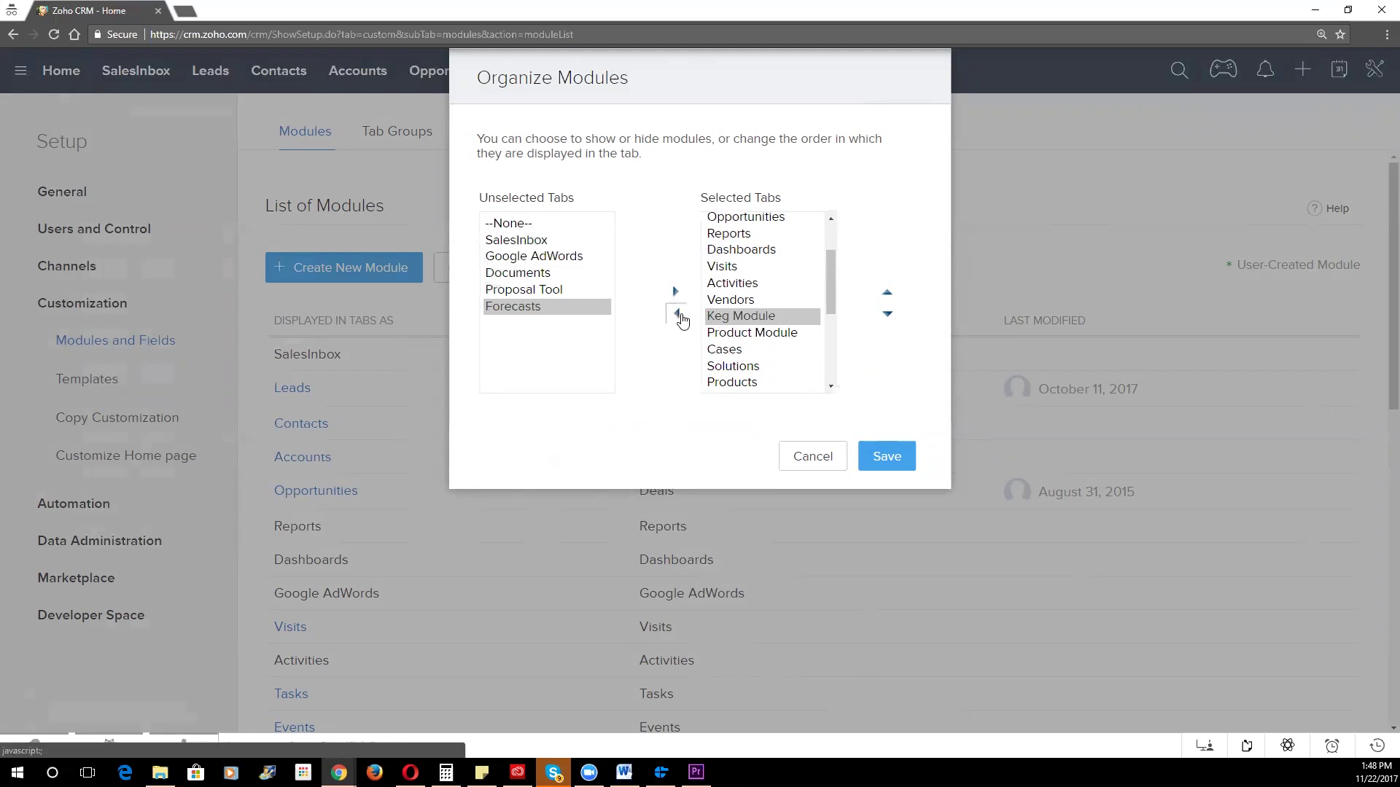
{"action": "left_click", "coordinate": [676, 313]}
{"action": "left_click", "coordinate": [677, 317]}
{"action": "left_click", "coordinate": [725, 321]}
{"action": "left_click", "coordinate": [678, 316]}
{"action": "left_click", "coordinate": [726, 318]}
{"action": "left_click", "coordinate": [676, 313]}
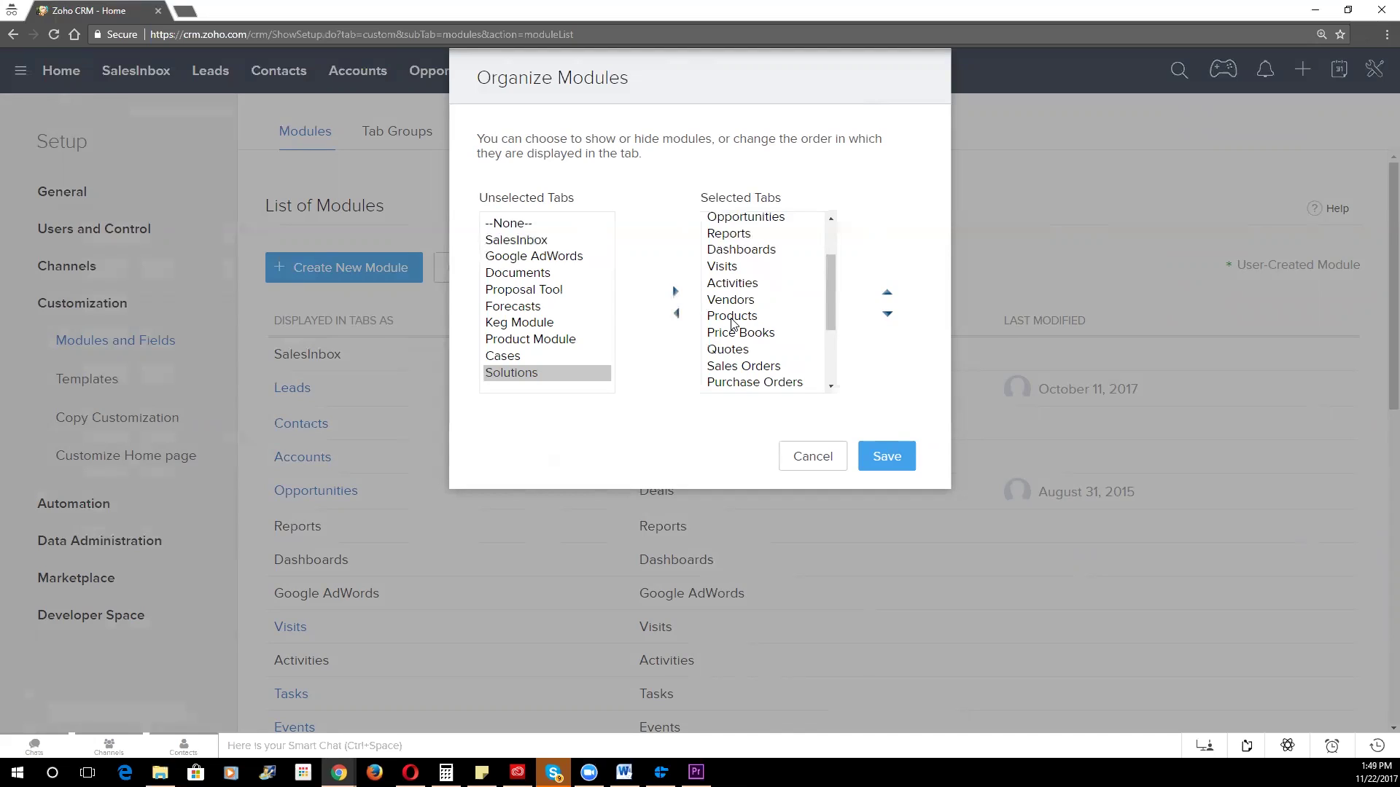
- Move Products, Price Books, Quotes, Sales Orders, Purchase Orders and Invoices to Unselected Tabs, then select Projects
{"action": "left_click", "coordinate": [731, 316]}
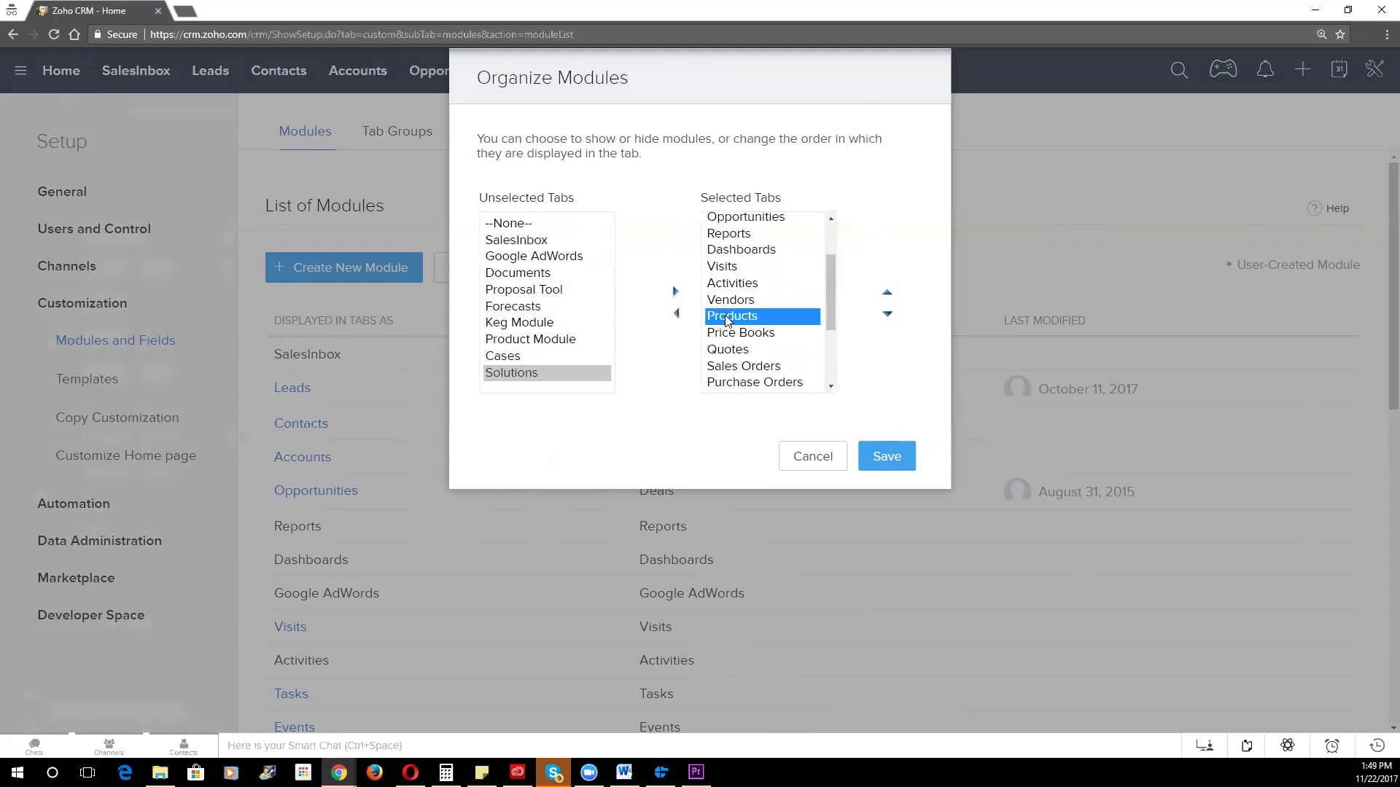
{"action": "left_click", "coordinate": [676, 314]}
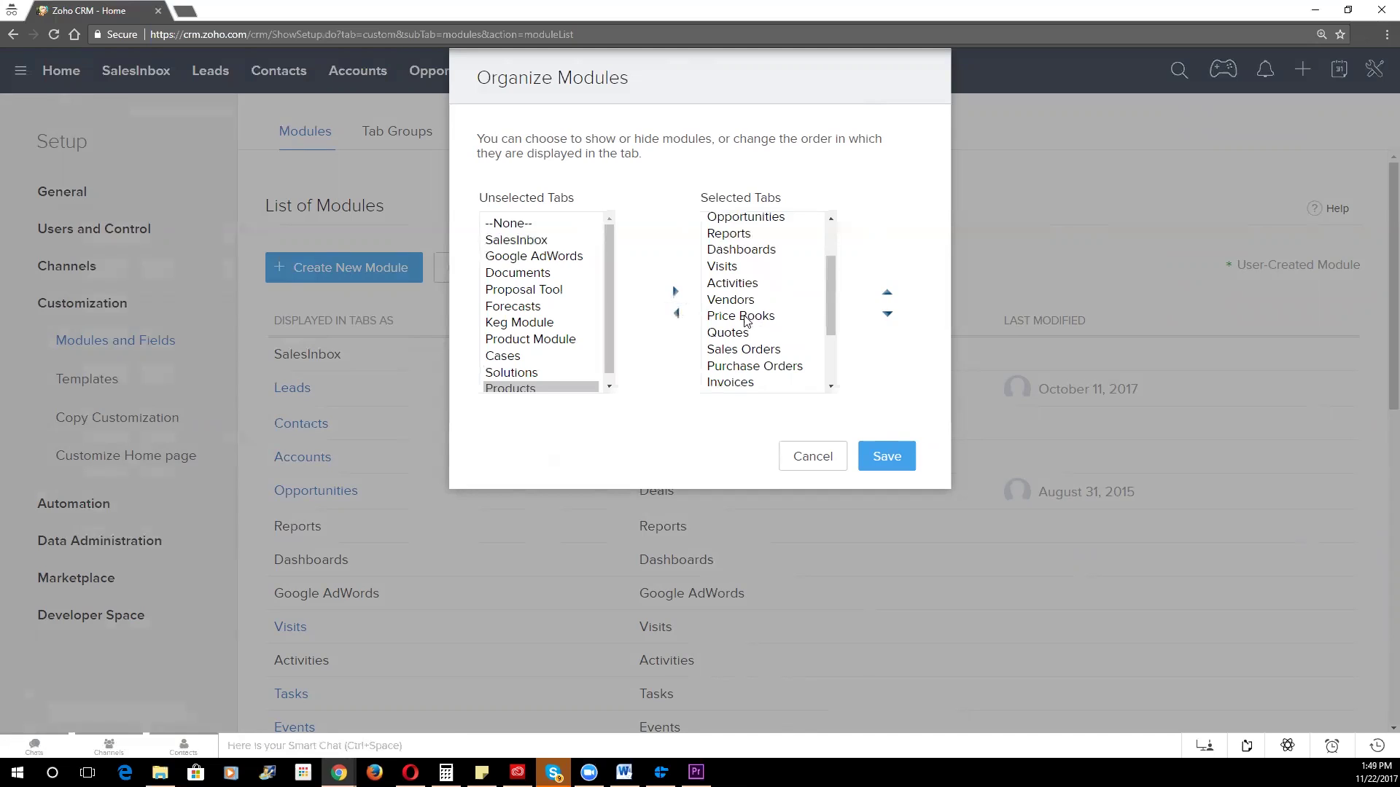
{"action": "left_click", "coordinate": [741, 317]}
{"action": "left_click", "coordinate": [676, 314]}
{"action": "left_click", "coordinate": [731, 317]}
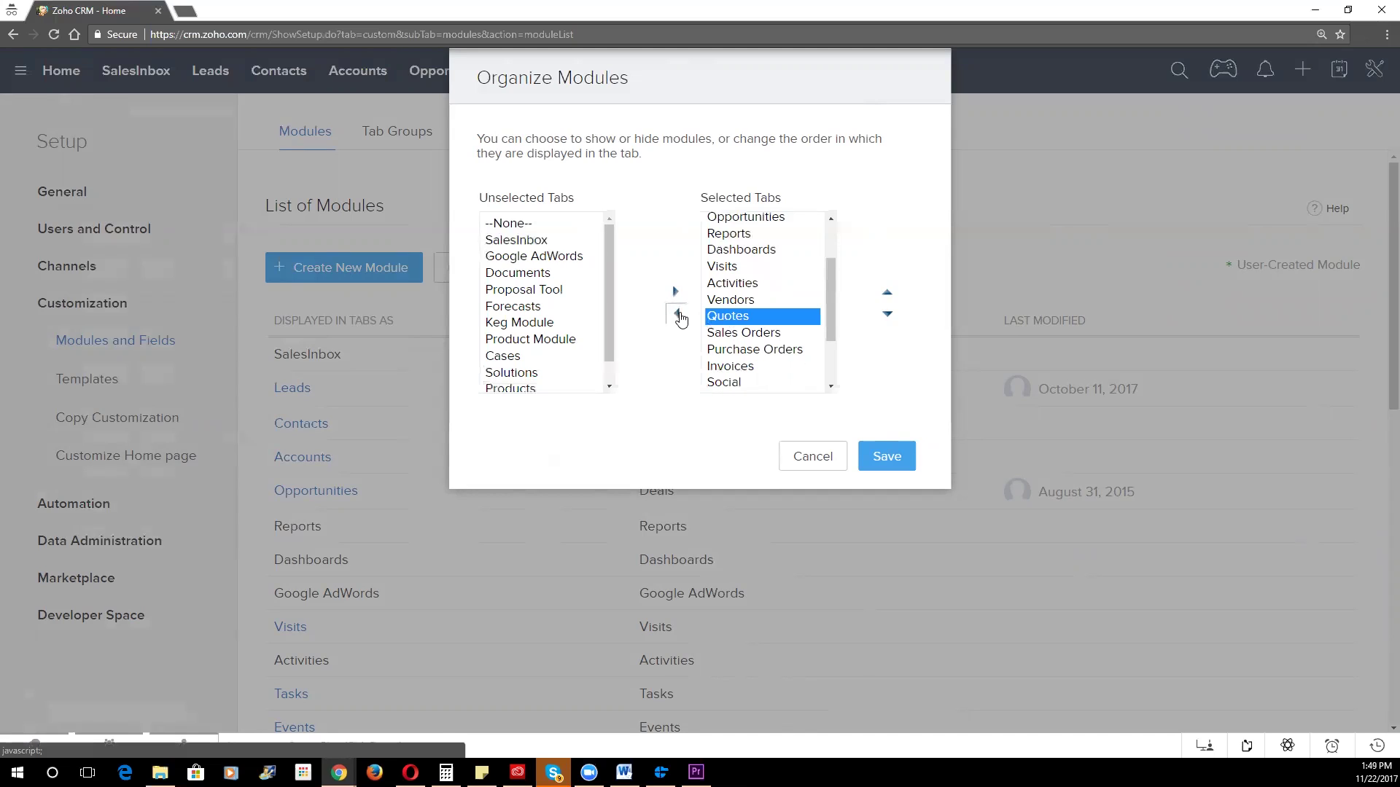
{"action": "left_click", "coordinate": [677, 314]}
{"action": "left_click", "coordinate": [714, 321]}
{"action": "left_click", "coordinate": [677, 314]}
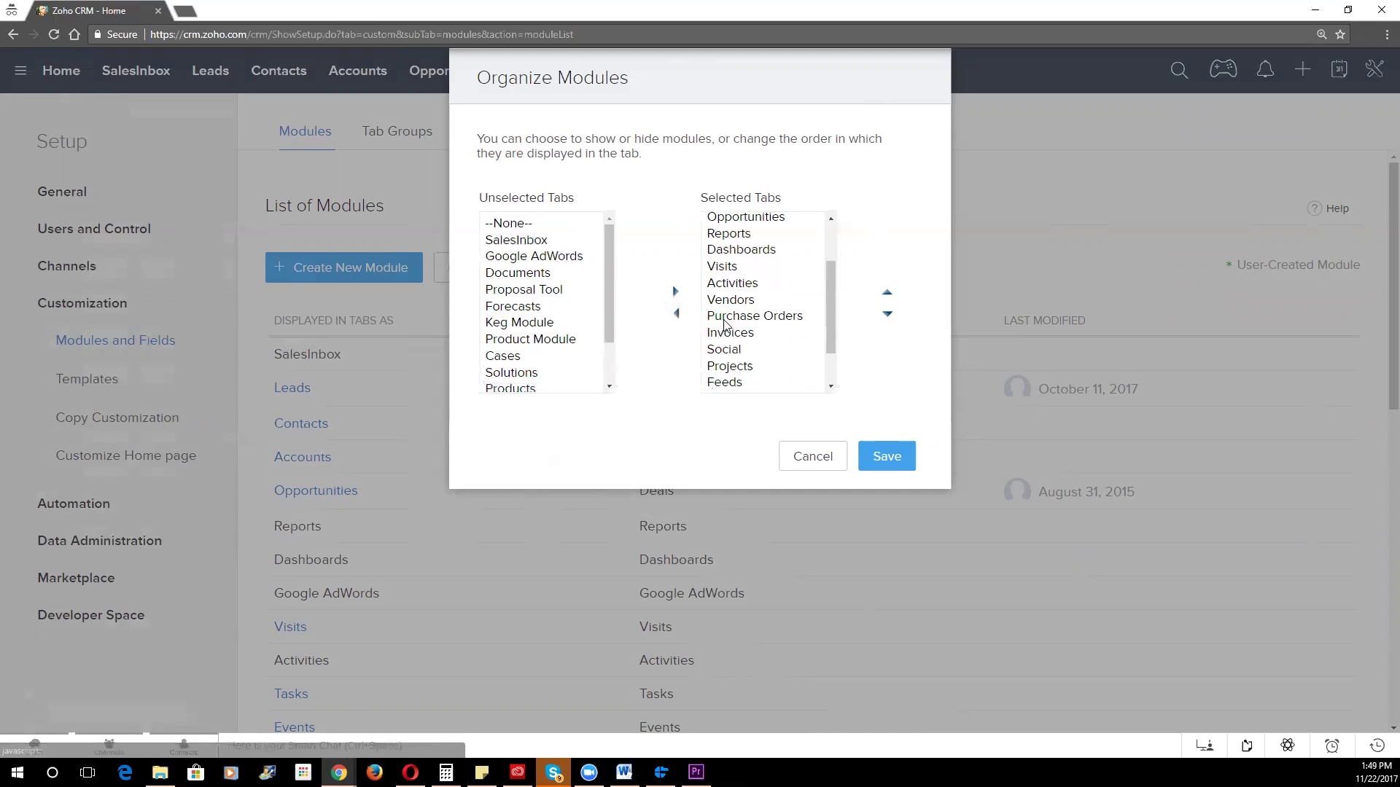
{"action": "left_click", "coordinate": [725, 321]}
{"action": "left_click", "coordinate": [676, 314]}
{"action": "left_click", "coordinate": [729, 317]}
{"action": "left_click", "coordinate": [677, 314]}
{"action": "left_click", "coordinate": [725, 317]}
{"action": "left_click", "coordinate": [726, 332]}
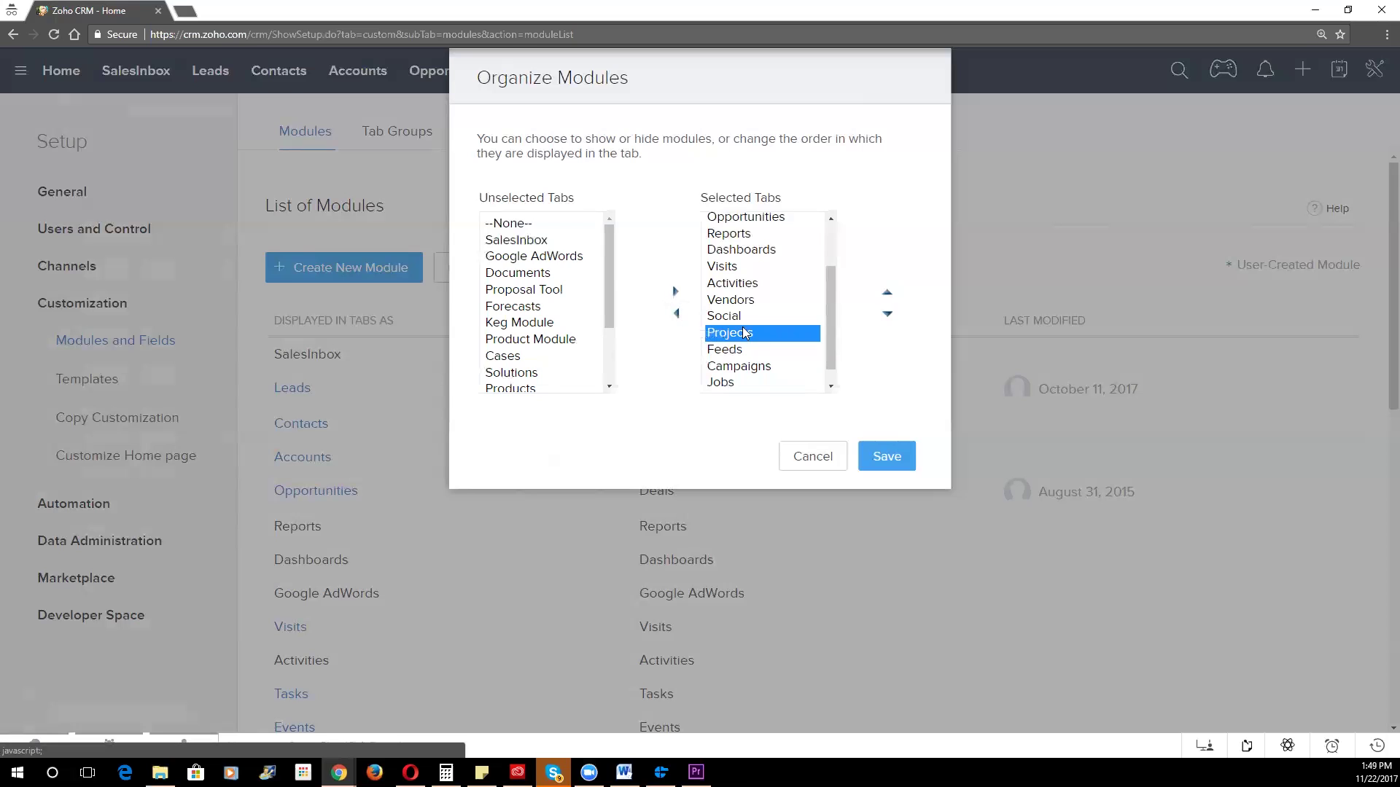
- Move Projects, Feeds, Campaigns, Jobs and Emails to Unselected Tabs, then scroll the list to the top
{"action": "left_click", "coordinate": [677, 314]}
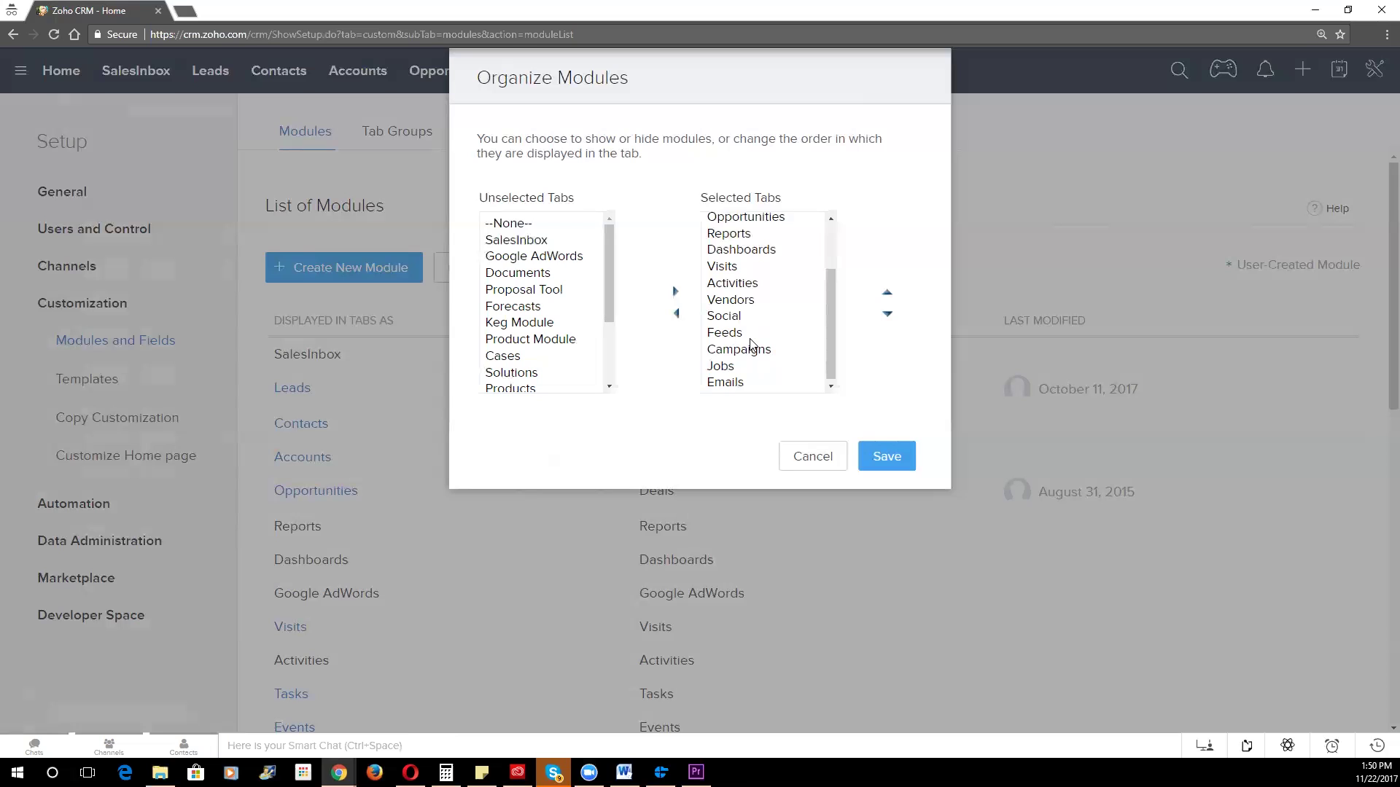
{"action": "left_click", "coordinate": [751, 337]}
{"action": "left_click", "coordinate": [676, 313]}
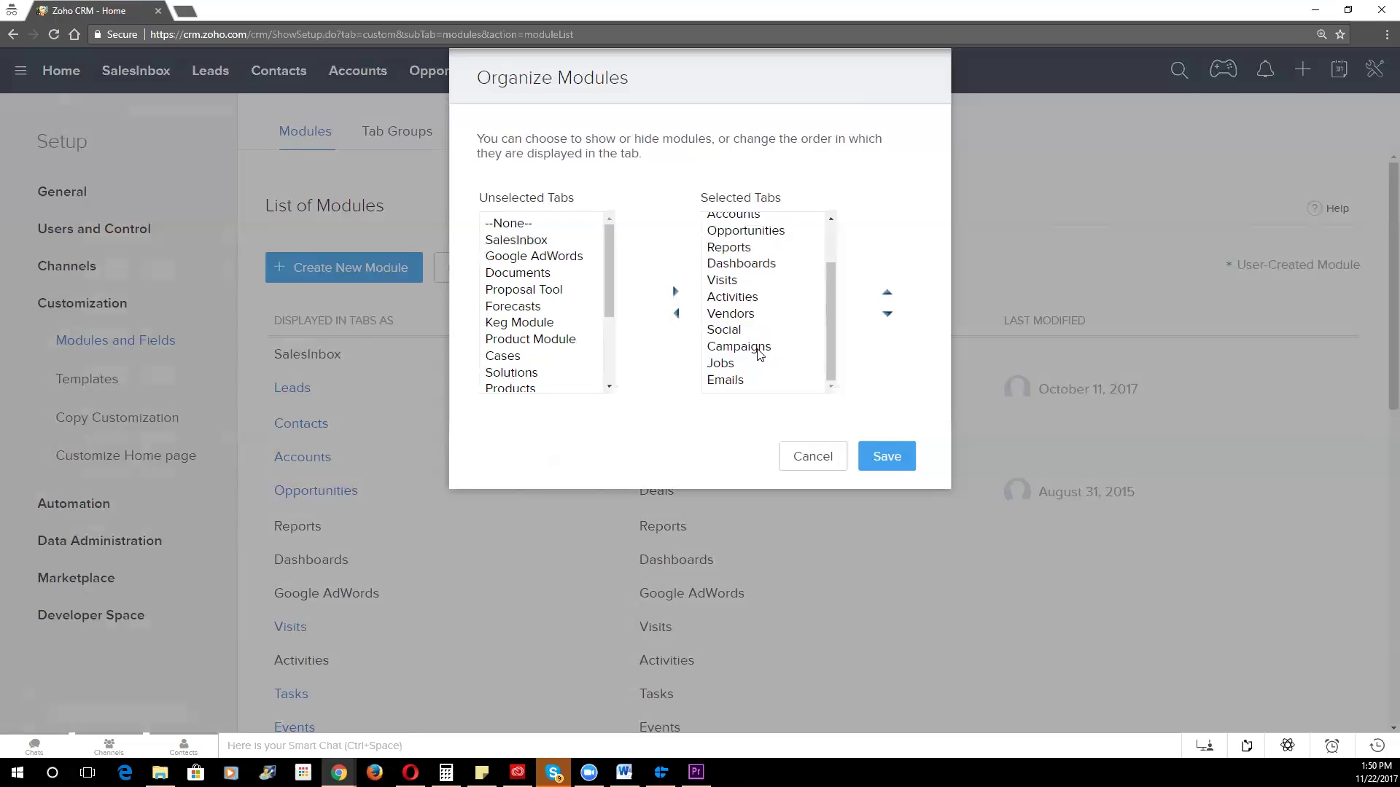
{"action": "left_click", "coordinate": [750, 351]}
{"action": "left_click", "coordinate": [676, 313]}
{"action": "left_click", "coordinate": [729, 363]}
{"action": "left_click", "coordinate": [677, 313]}
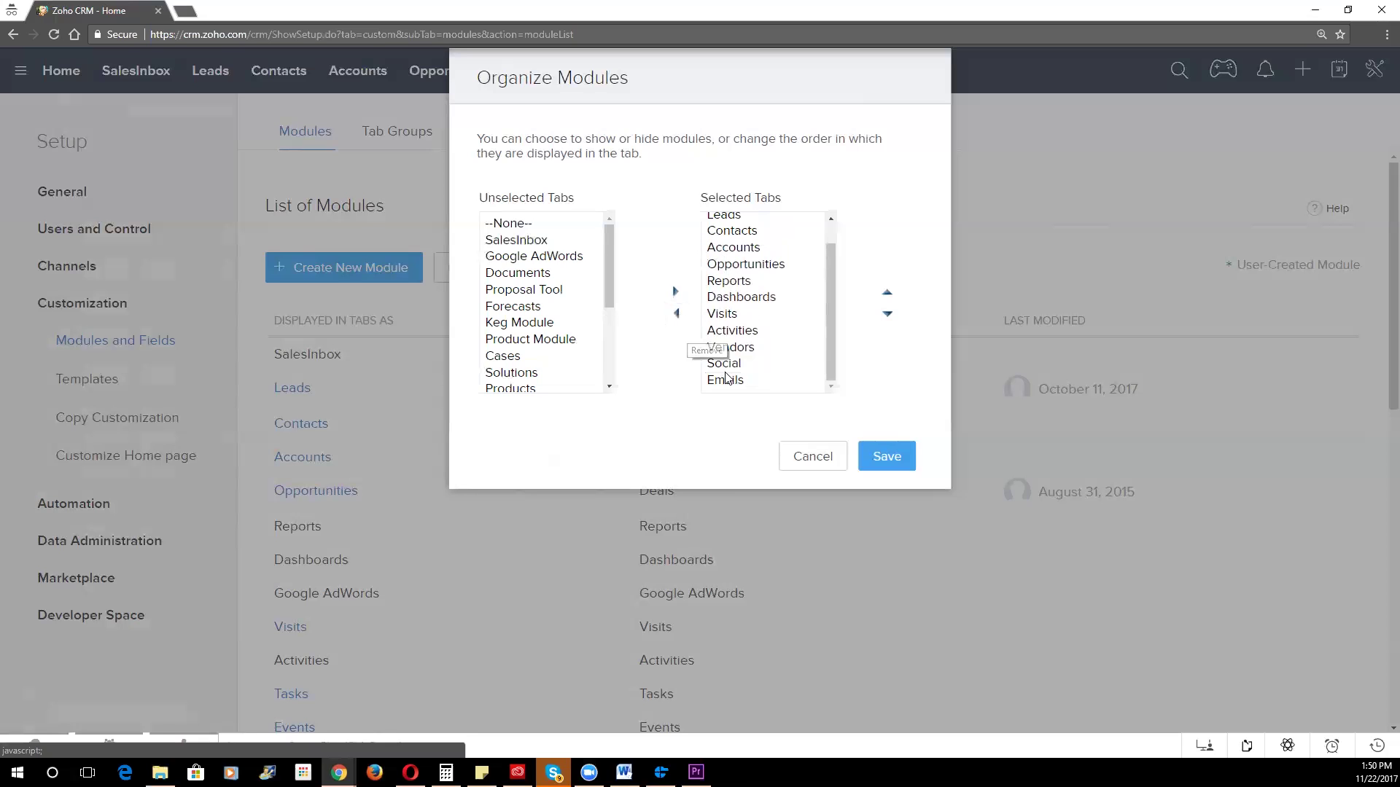
{"action": "left_click", "coordinate": [725, 379]}
{"action": "left_click", "coordinate": [677, 313]}
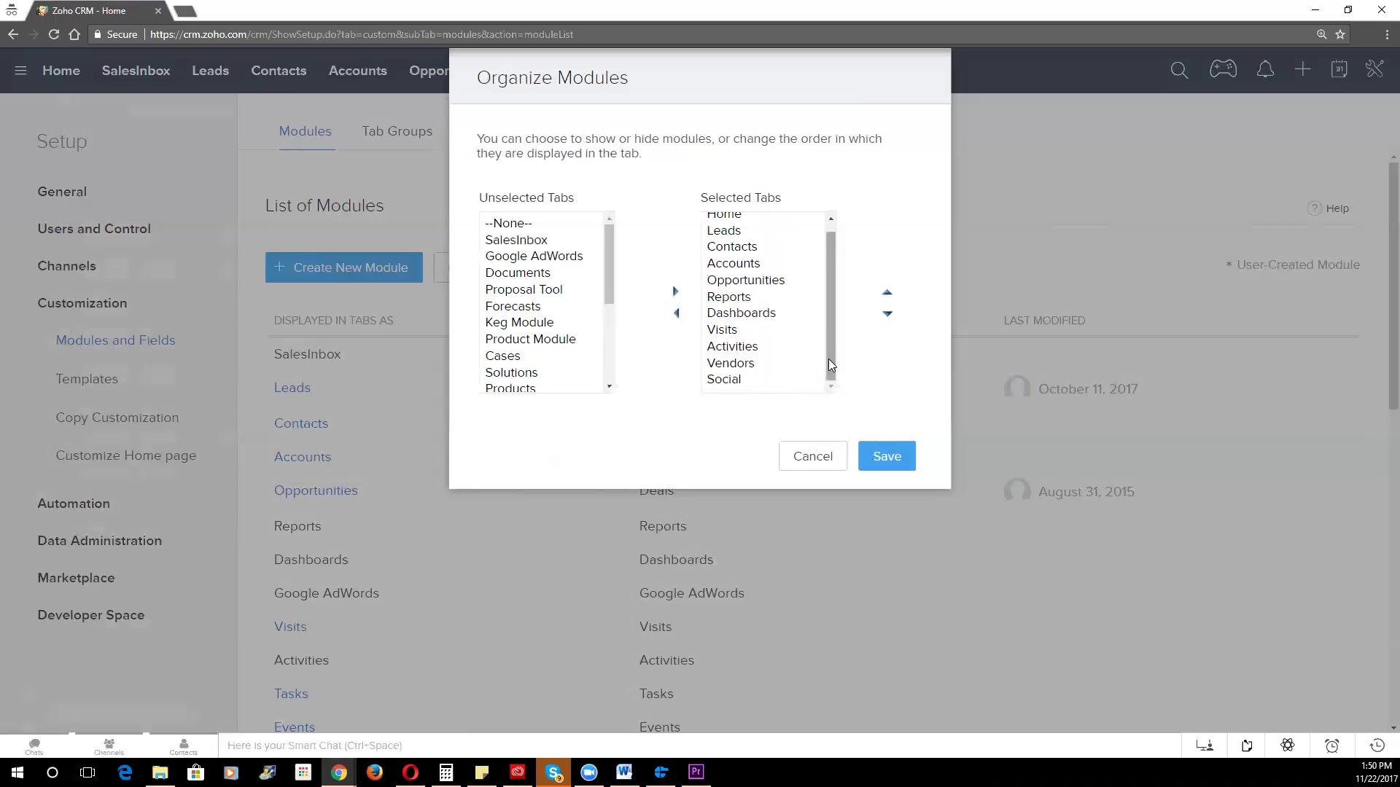
{"action": "left_click_drag", "start_coordinate": [831, 359], "coordinate": [833, 306]}
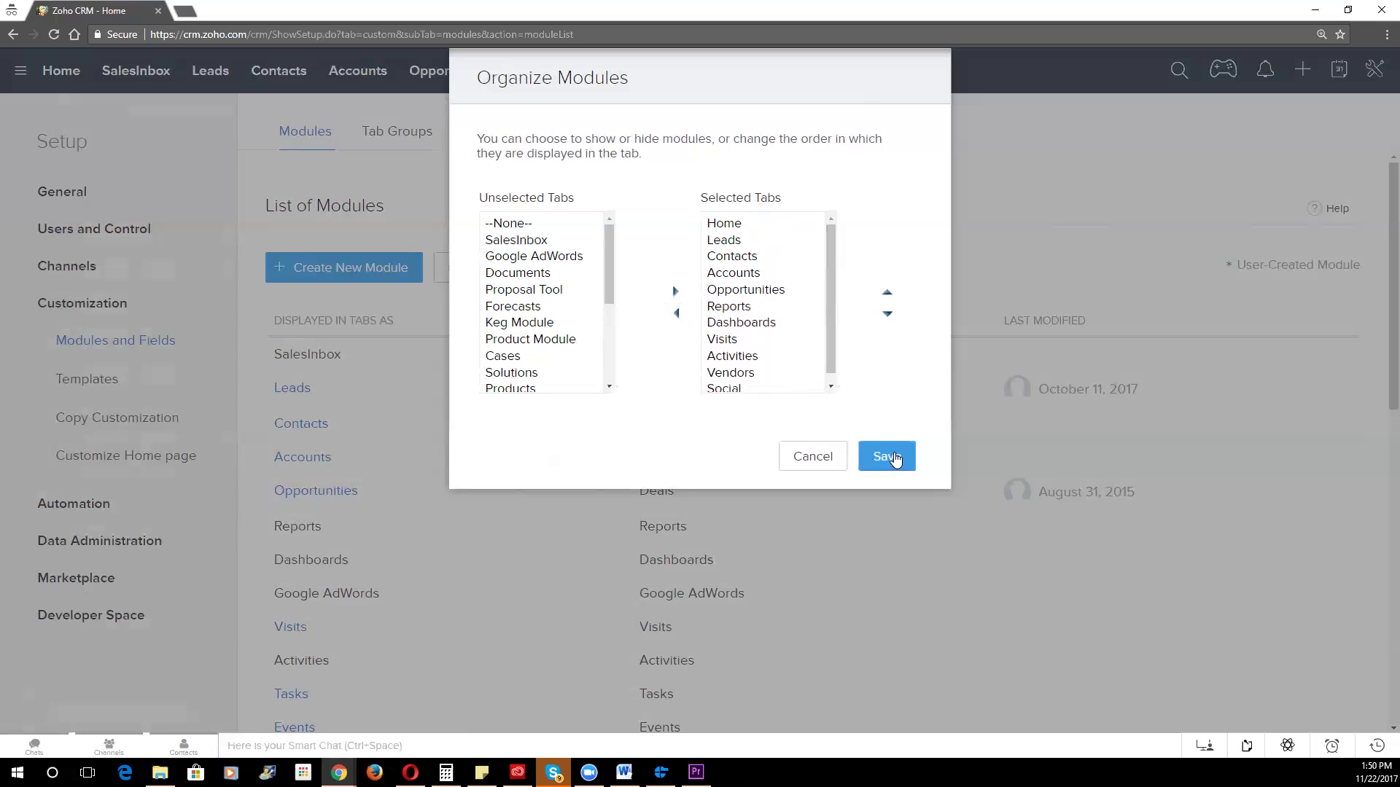
- Save the module tab arrangement, then open the Leads layout and the Lead Status field's settings
{"action": "left_click", "coordinate": [886, 456]}
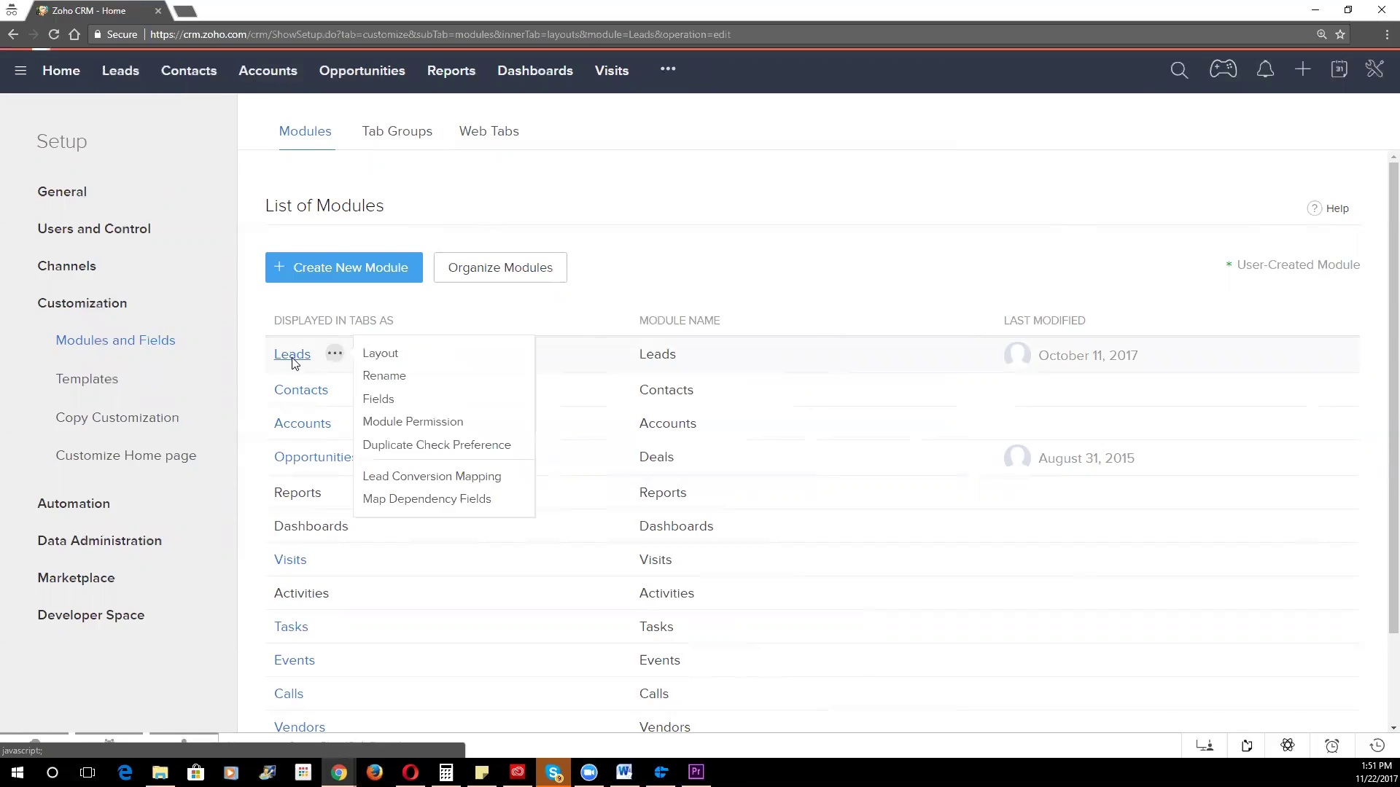
{"action": "left_click", "coordinate": [295, 362]}
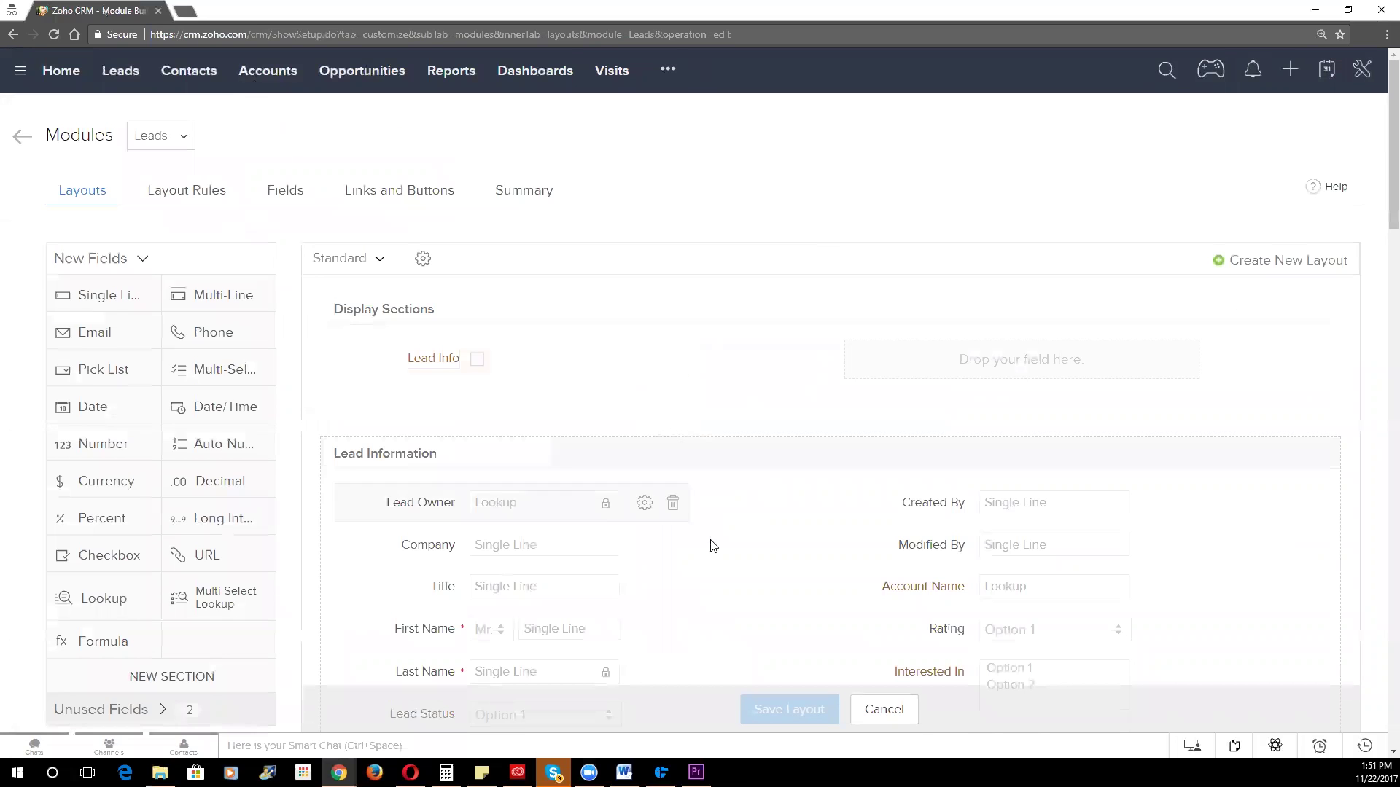
{"action": "scroll", "coordinate": [713, 546], "scroll_direction": "down", "scroll_amount": 3}
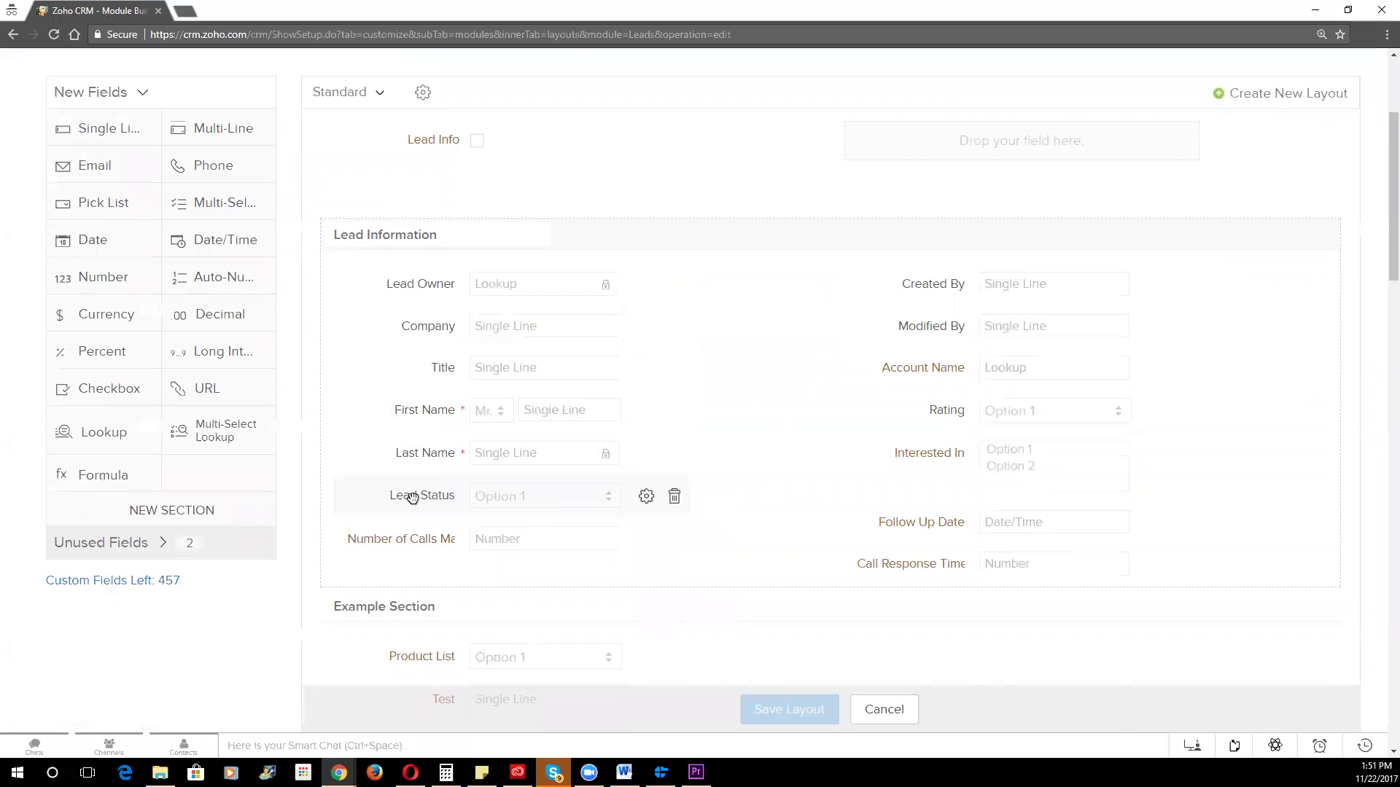
{"action": "left_click", "coordinate": [646, 500]}
- Open Lead Status pick list properties, scroll its options through Junk Lead and Lost Lead, then cancel
{"action": "left_click", "coordinate": [663, 580]}
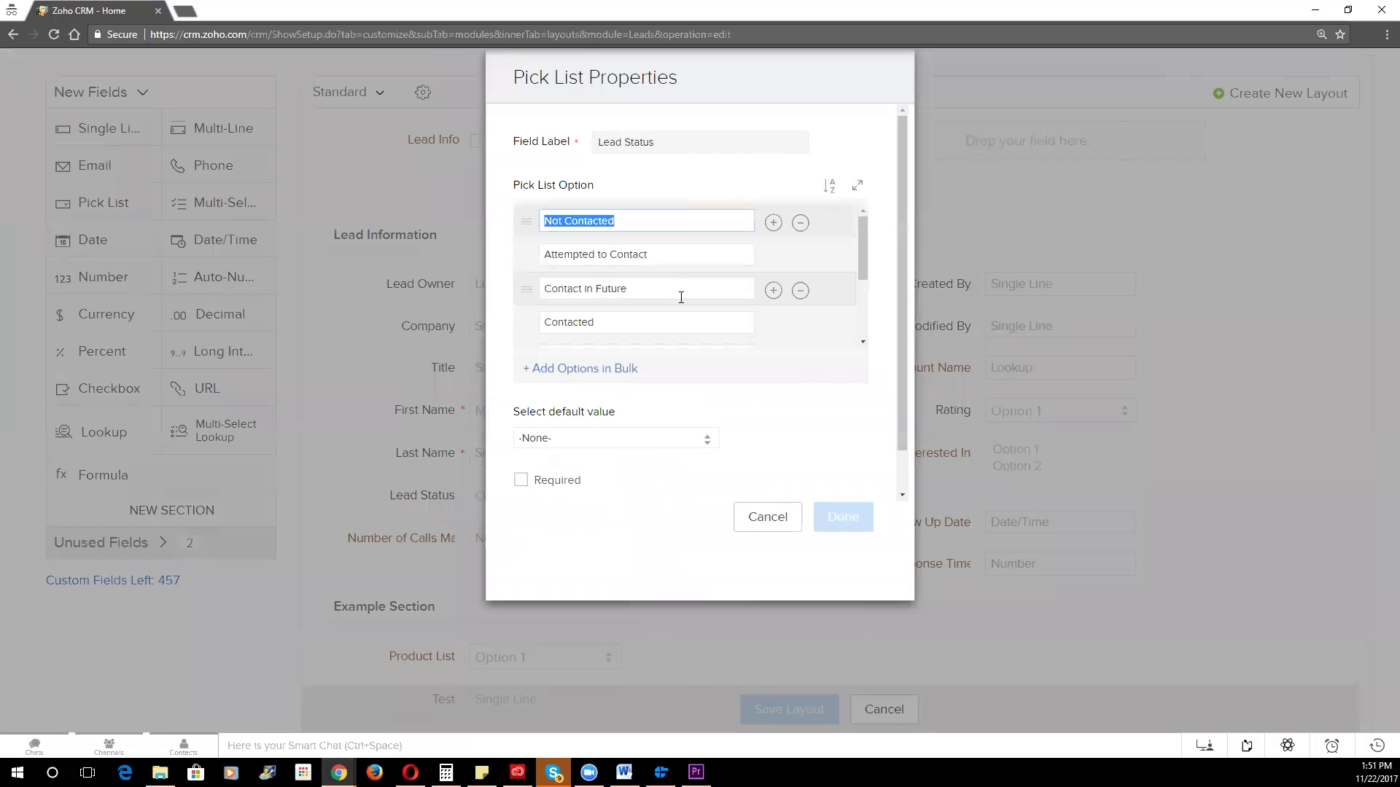
{"action": "scroll", "coordinate": [711, 288], "scroll_direction": "down", "scroll_amount": 3}
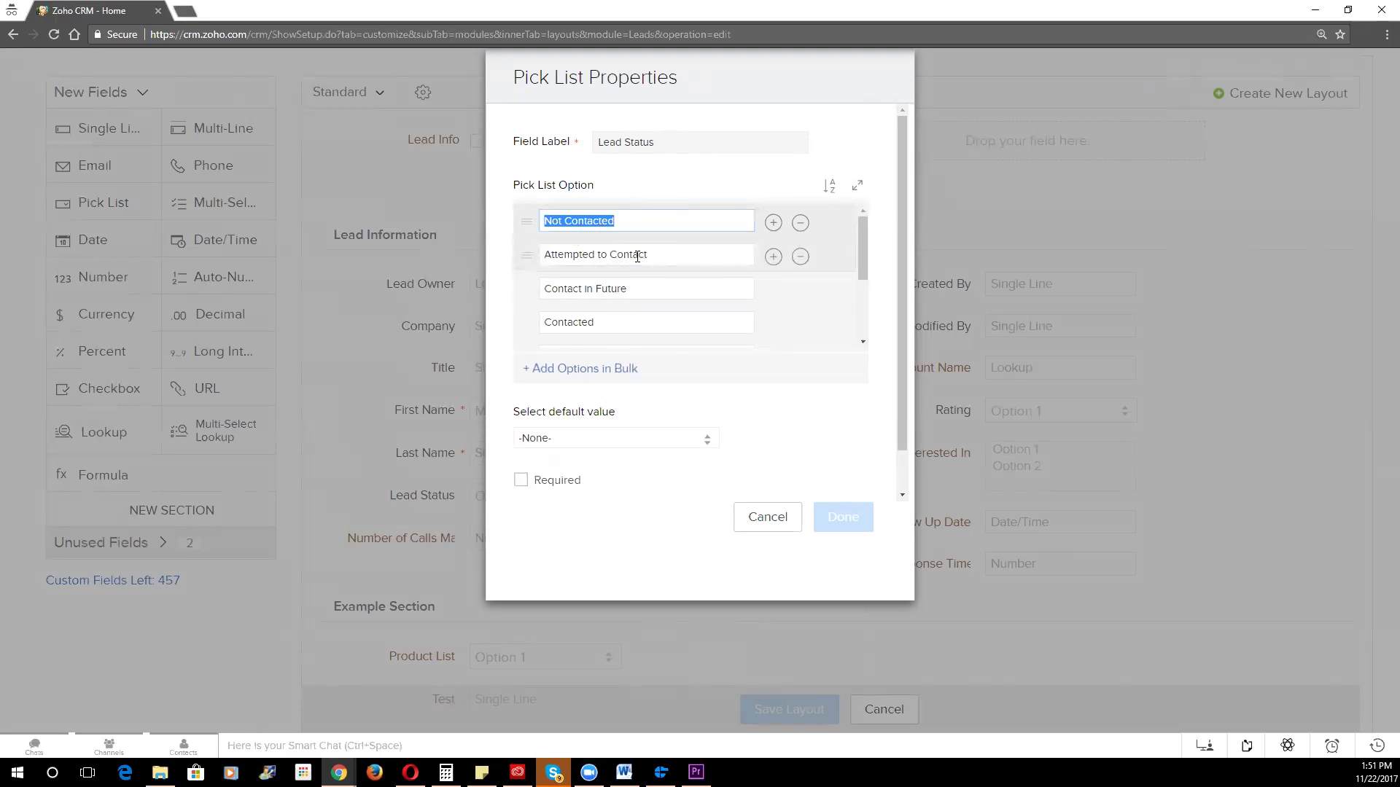
{"action": "scroll", "coordinate": [646, 253], "scroll_direction": "down", "scroll_amount": 1}
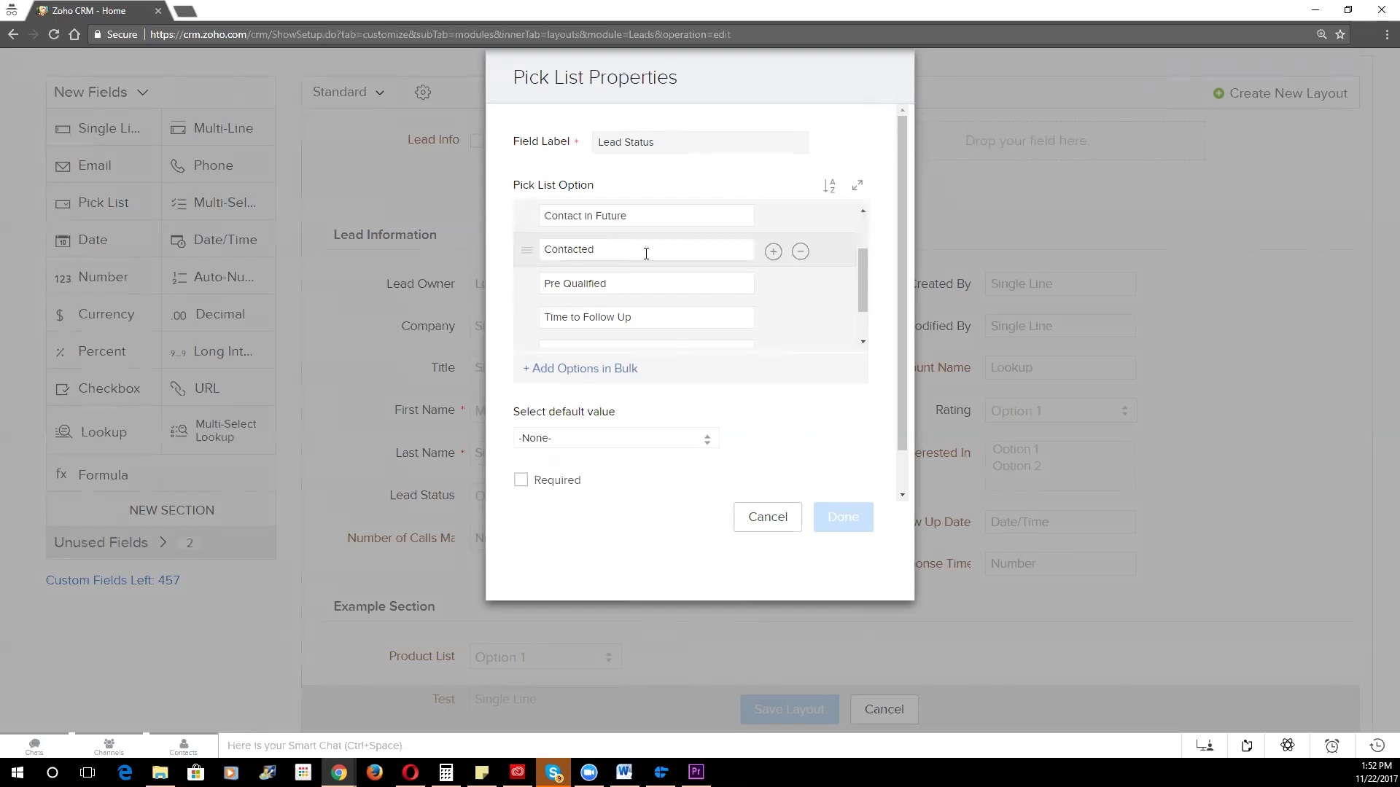
{"action": "scroll", "coordinate": [656, 293], "scroll_direction": "up", "scroll_amount": 2}
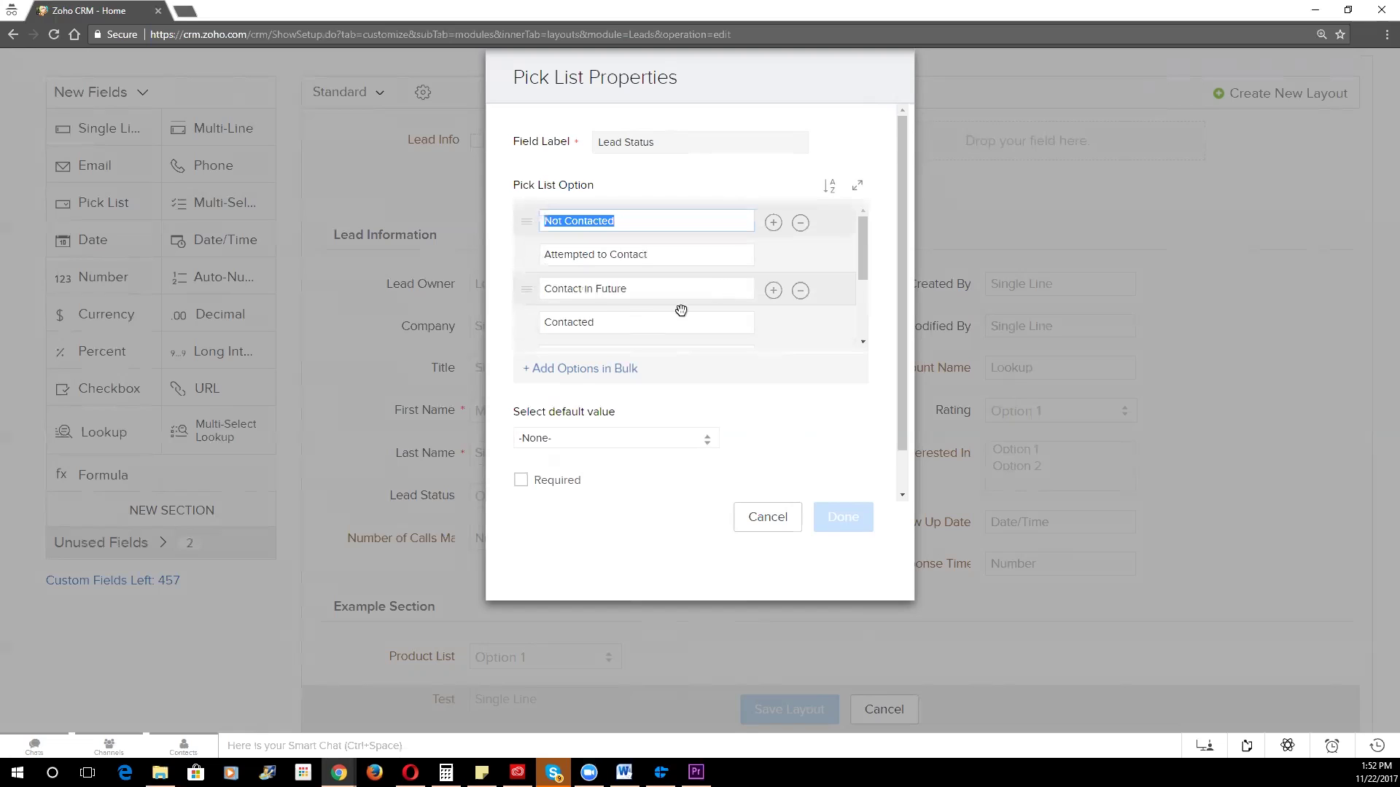
{"action": "scroll", "coordinate": [651, 306], "scroll_direction": "down", "scroll_amount": 2}
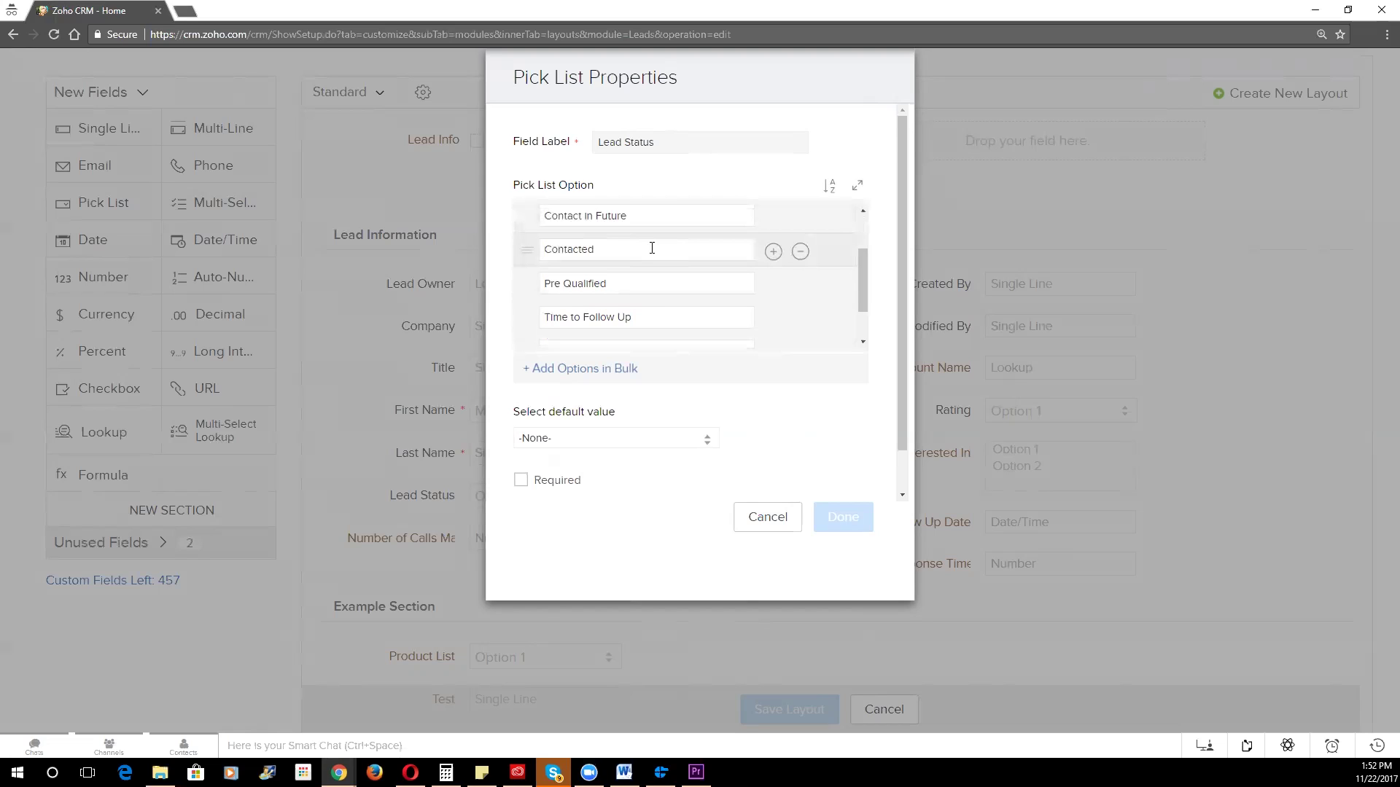
{"action": "scroll", "coordinate": [652, 249], "scroll_direction": "down", "scroll_amount": 1}
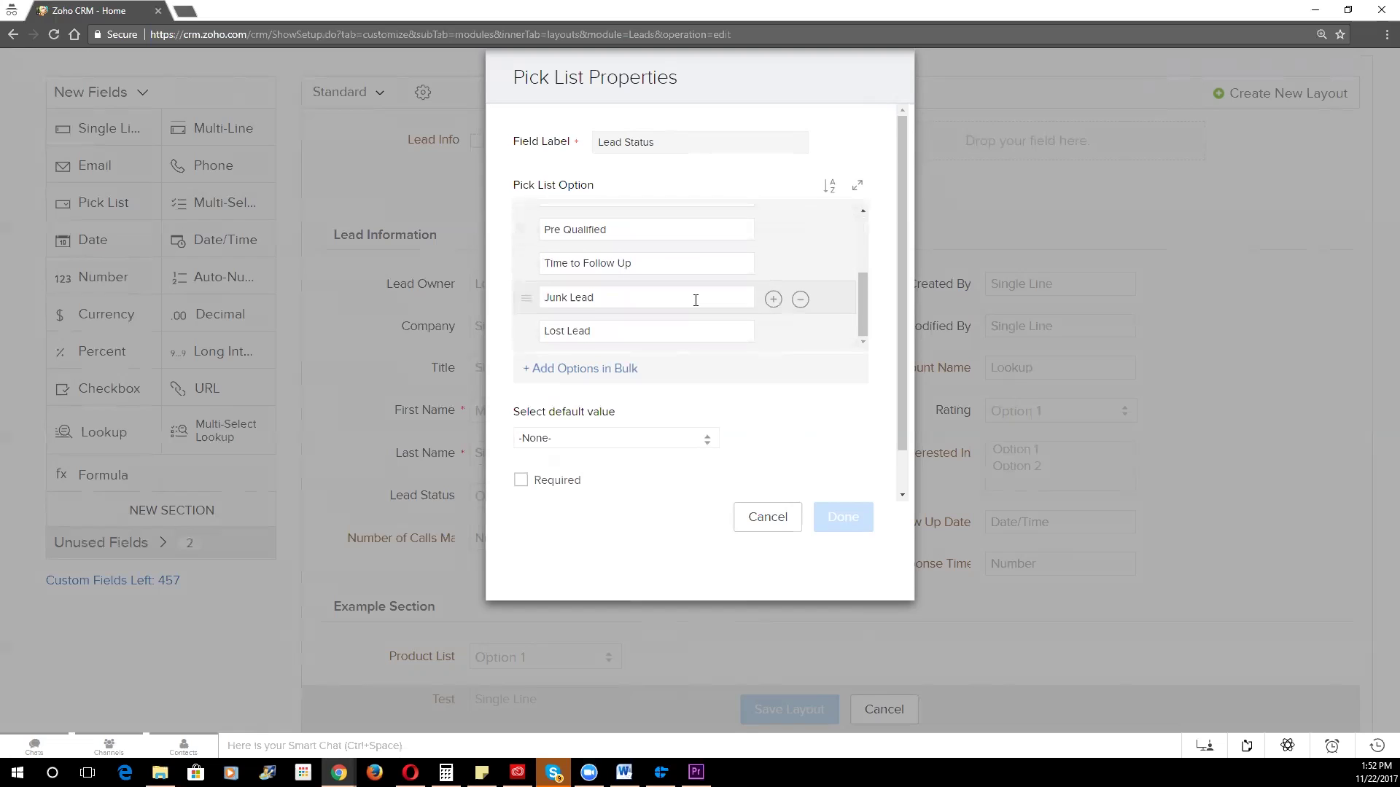
{"action": "scroll", "coordinate": [689, 302], "scroll_direction": "up", "scroll_amount": 2}
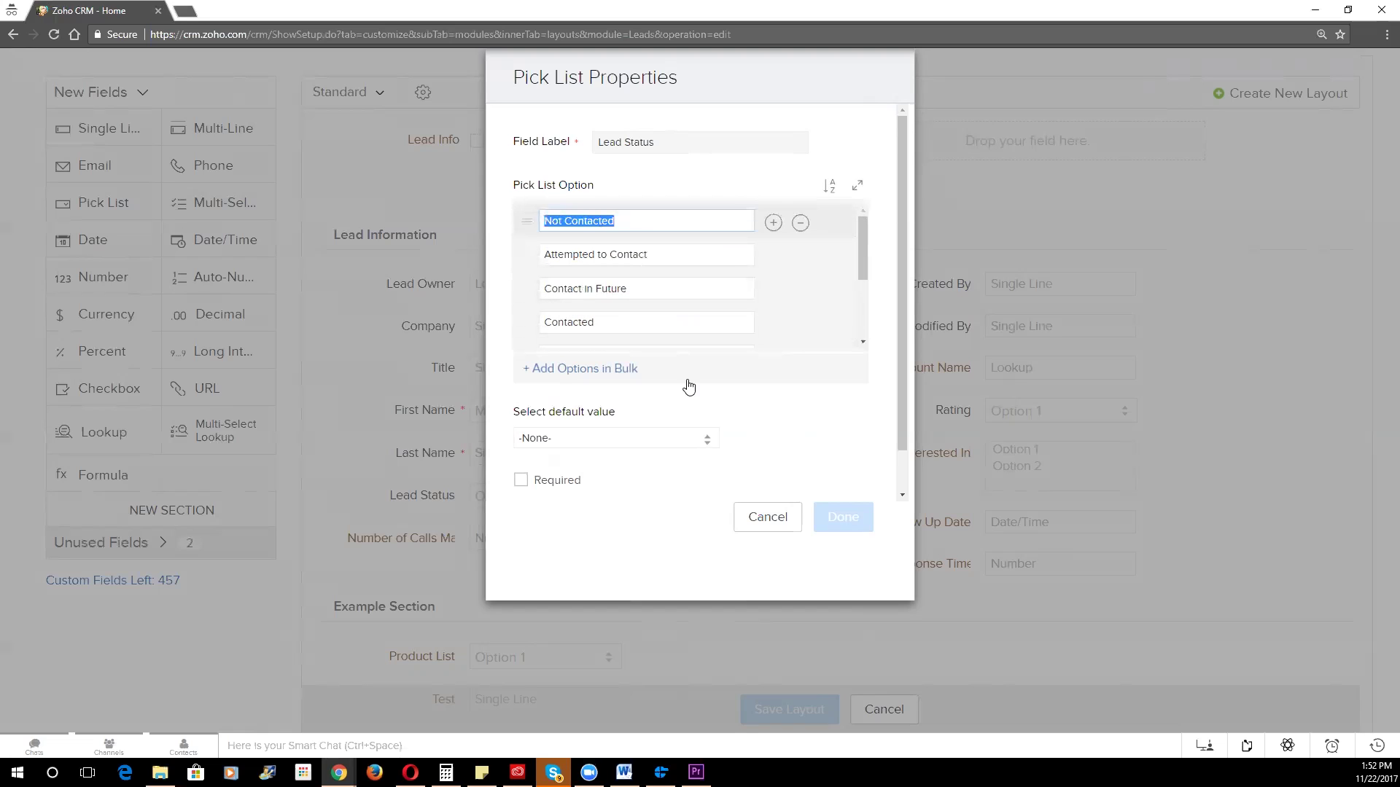
{"action": "scroll", "coordinate": [671, 294], "scroll_direction": "down", "scroll_amount": 1}
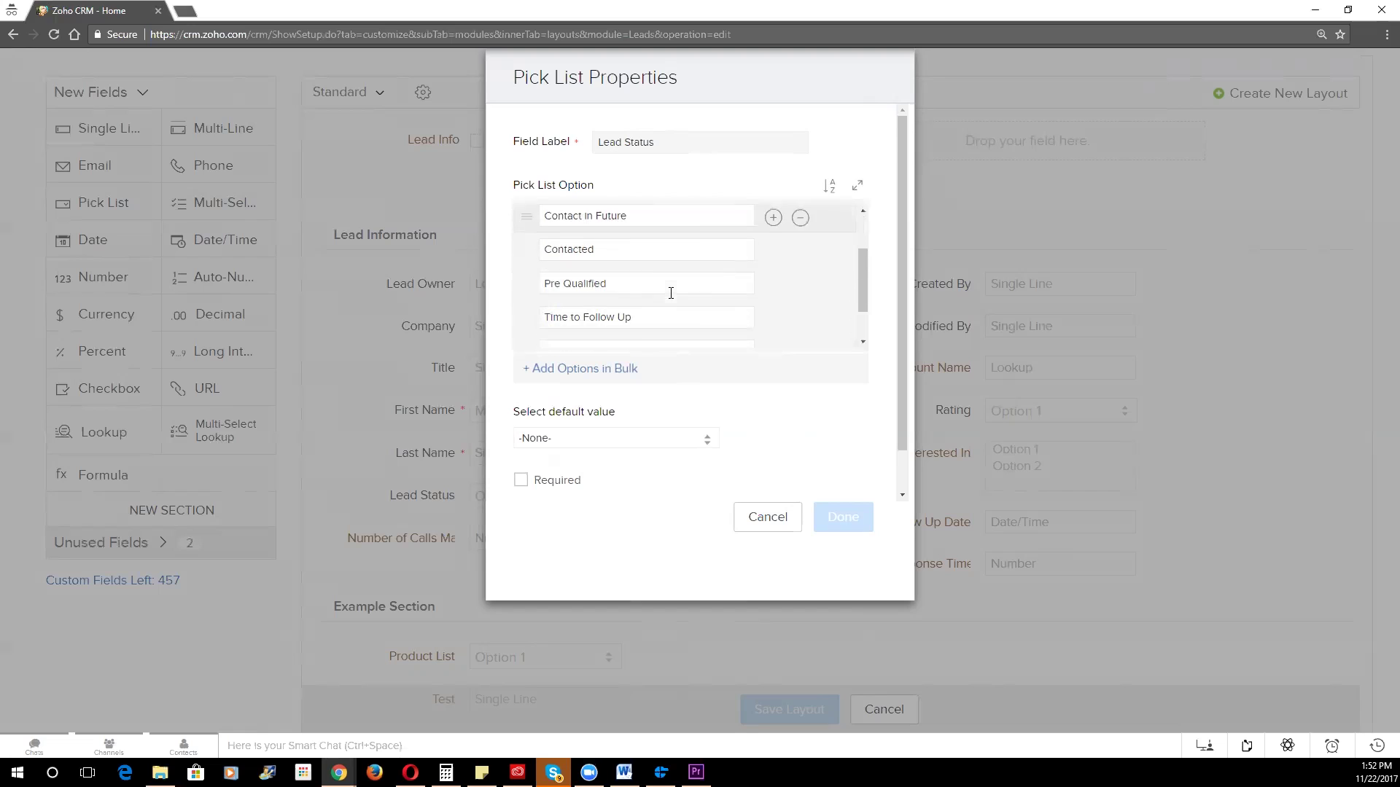
{"action": "scroll", "coordinate": [671, 303], "scroll_direction": "down", "scroll_amount": 1}
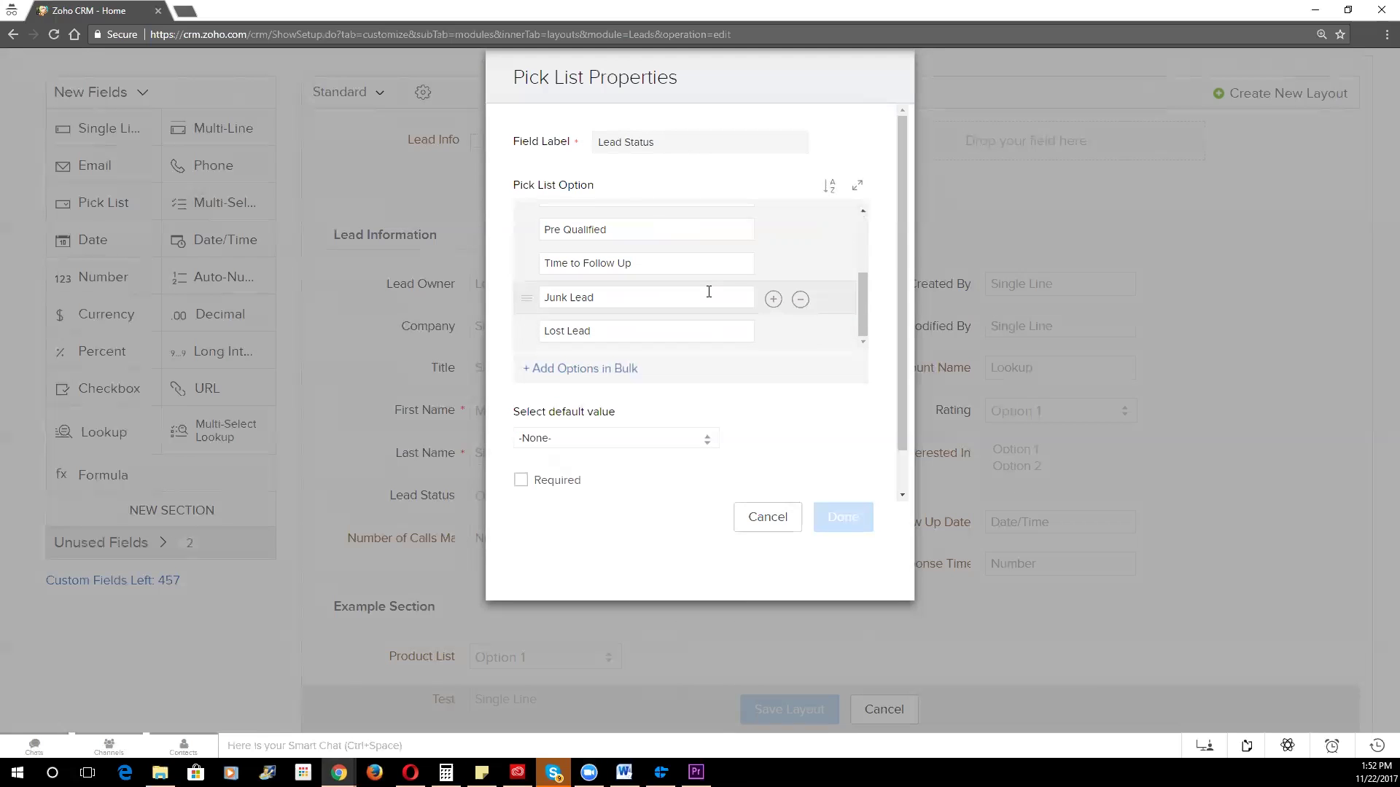
{"action": "left_click", "coordinate": [773, 519]}
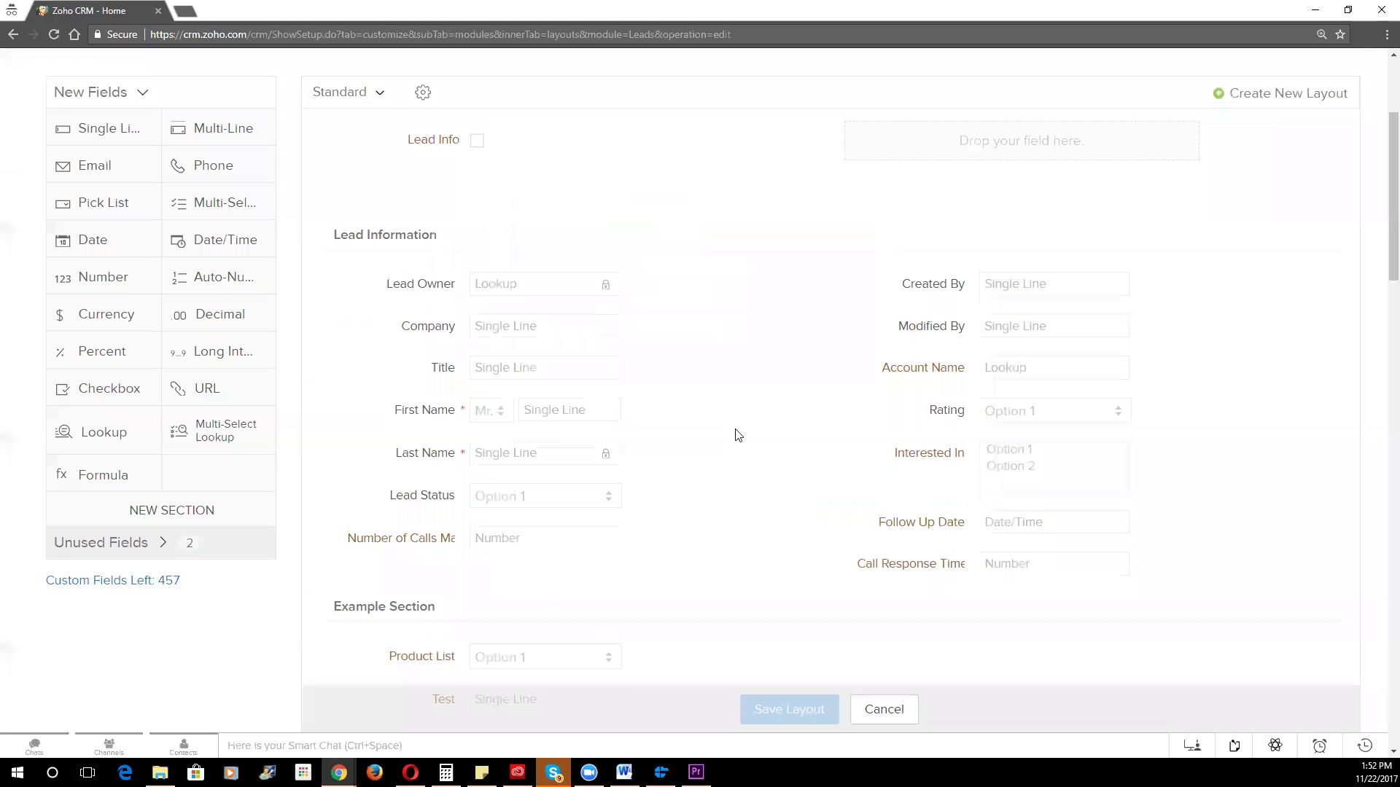
- Switch the layout editor to Opportunities and open the Stage field's options menu
{"action": "scroll", "coordinate": [603, 318], "scroll_direction": "up", "scroll_amount": 3}
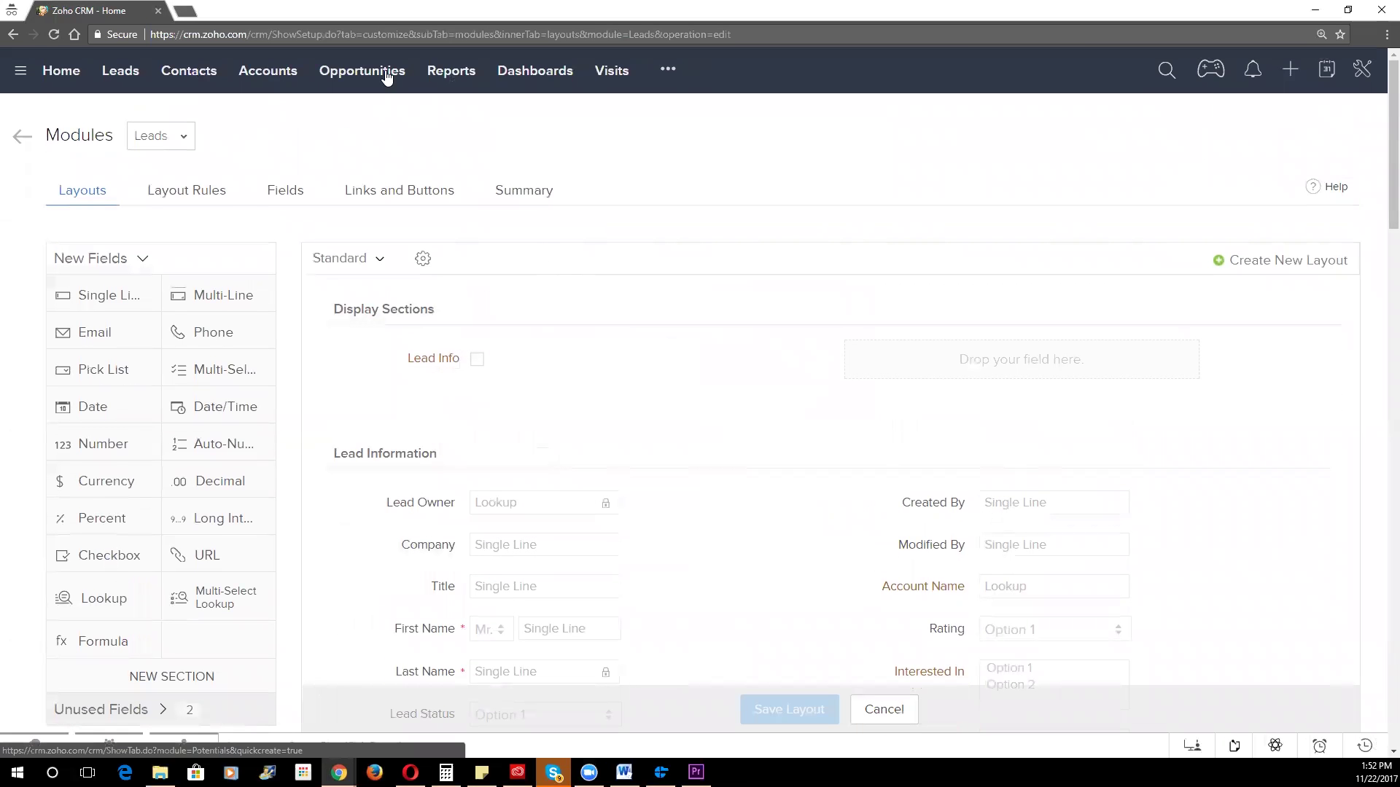
{"action": "left_click", "coordinate": [163, 138]}
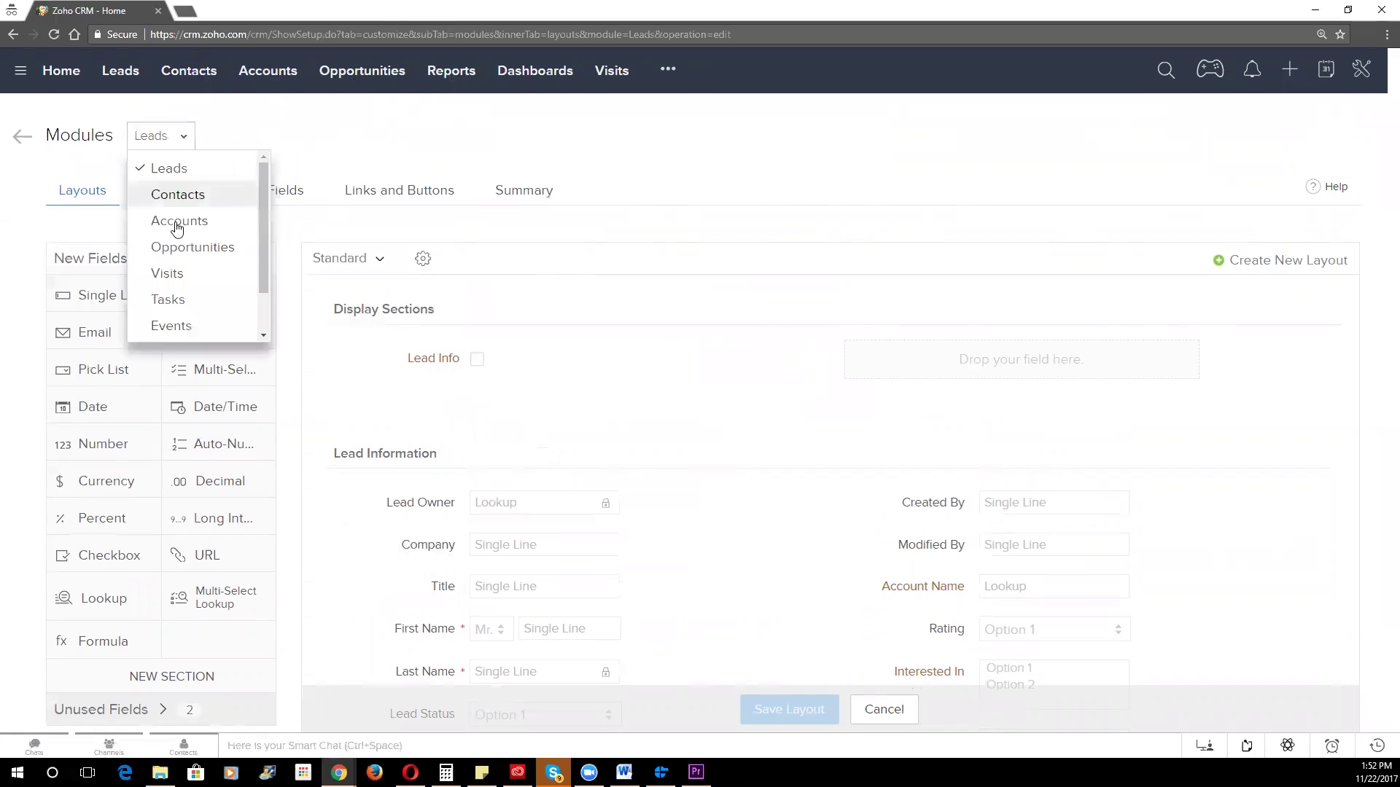
{"action": "left_click", "coordinate": [184, 247]}
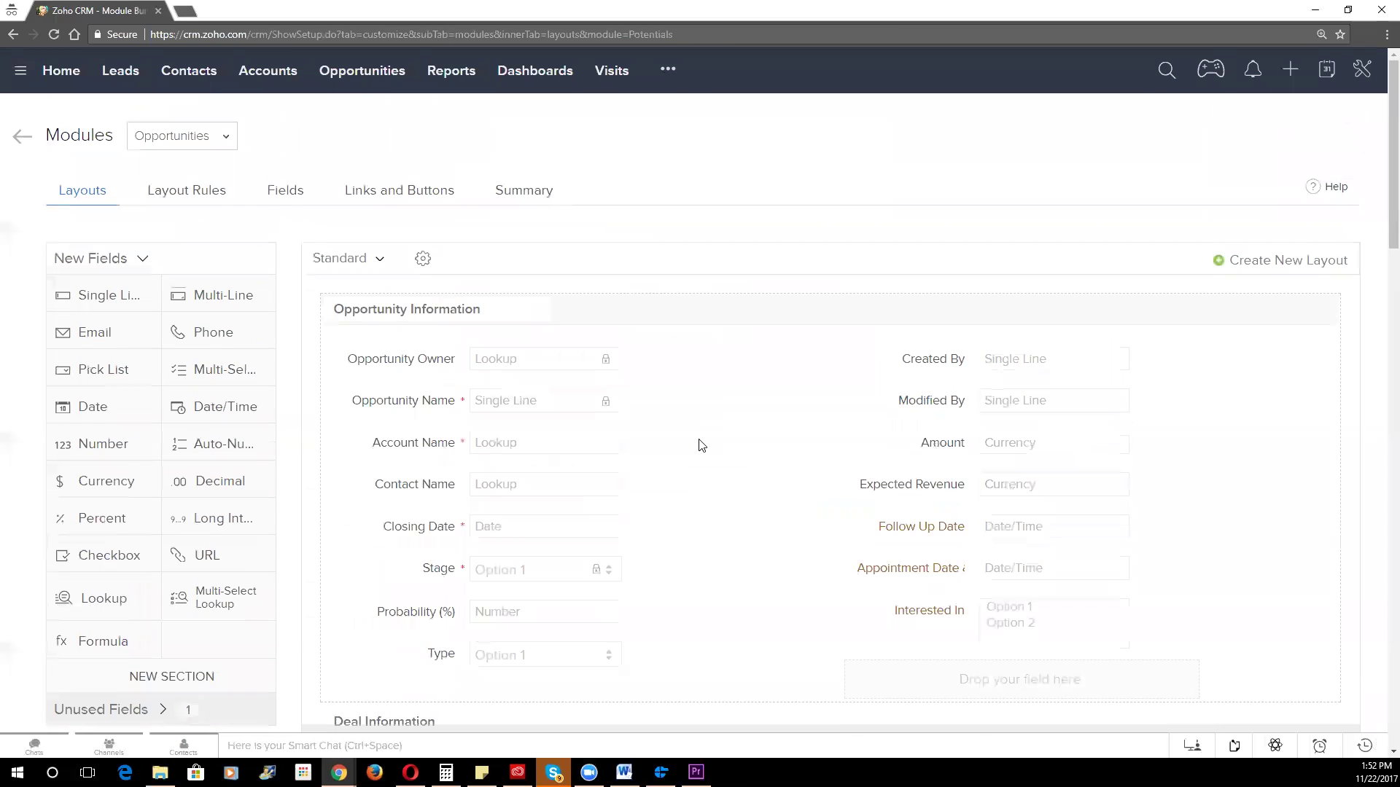
{"action": "scroll", "coordinate": [749, 478], "scroll_direction": "down", "scroll_amount": 3}
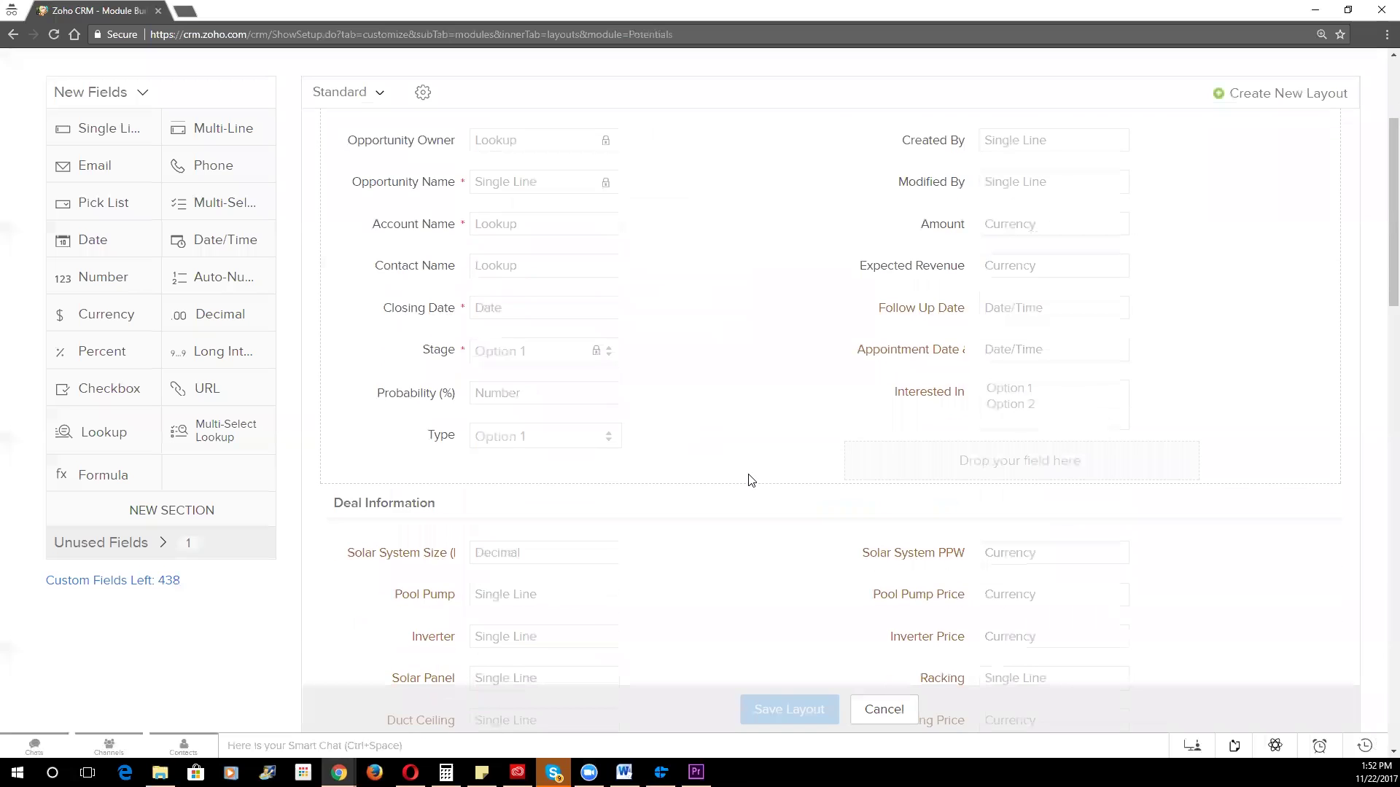
{"action": "scroll", "coordinate": [350, 188], "scroll_direction": "up", "scroll_amount": 2}
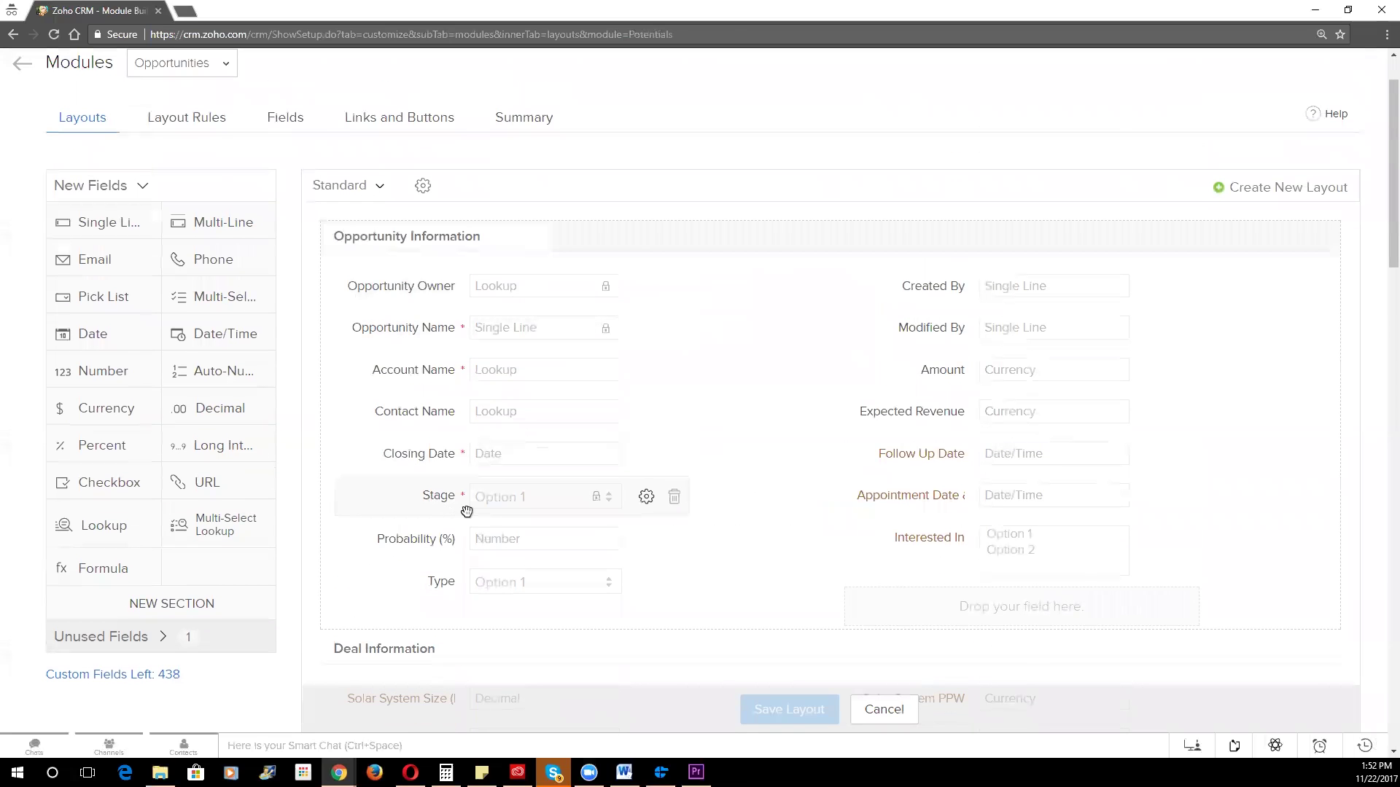
{"action": "mouse_move", "coordinate": [649, 509]}
{"action": "left_mouse_down"}
{"action": "mouse_move", "coordinate": [653, 565]}
{"action": "mouse_move", "coordinate": [644, 536]}
{"action": "left_mouse_up"}
{"action": "left_click", "coordinate": [646, 496]}
- Open the Stage-Probability Mapping, from Qualification at 10% to Closed Lost stages at 0% Omitted
{"action": "left_click", "coordinate": [670, 539]}
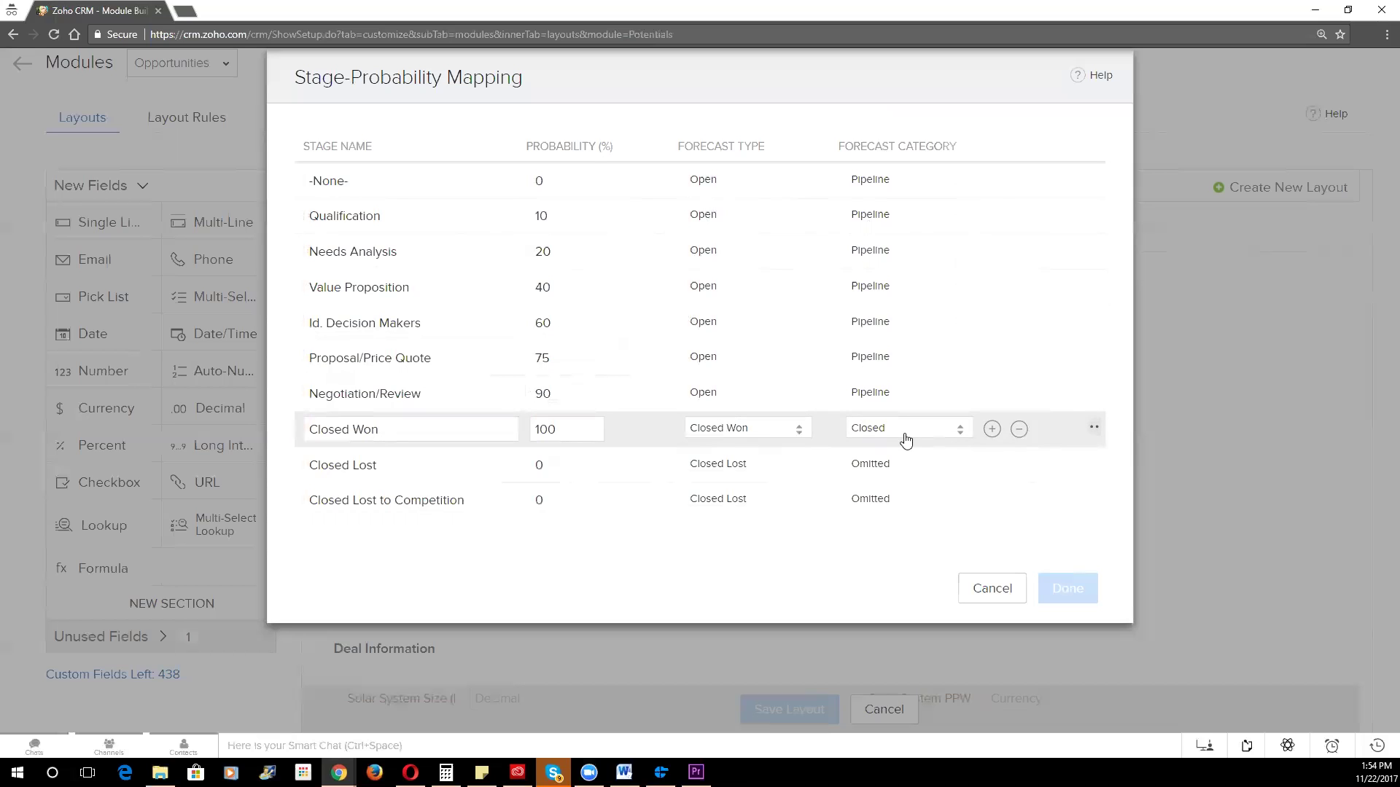
{"action": "mouse_move", "coordinate": [875, 475]}
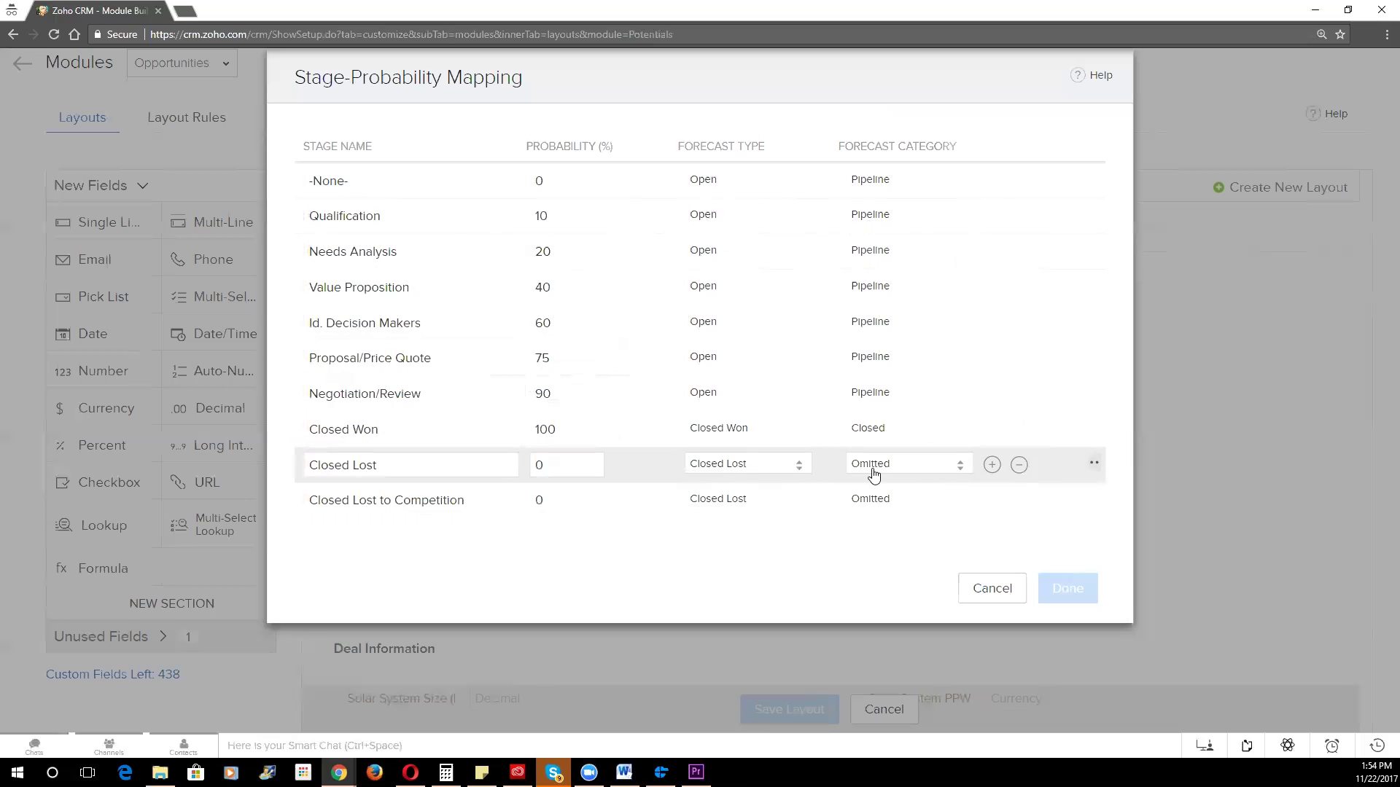
- Cancel the Stage-Probability Mapping dialog to return to the Opportunities layout editor
{"action": "left_click", "coordinate": [991, 590]}
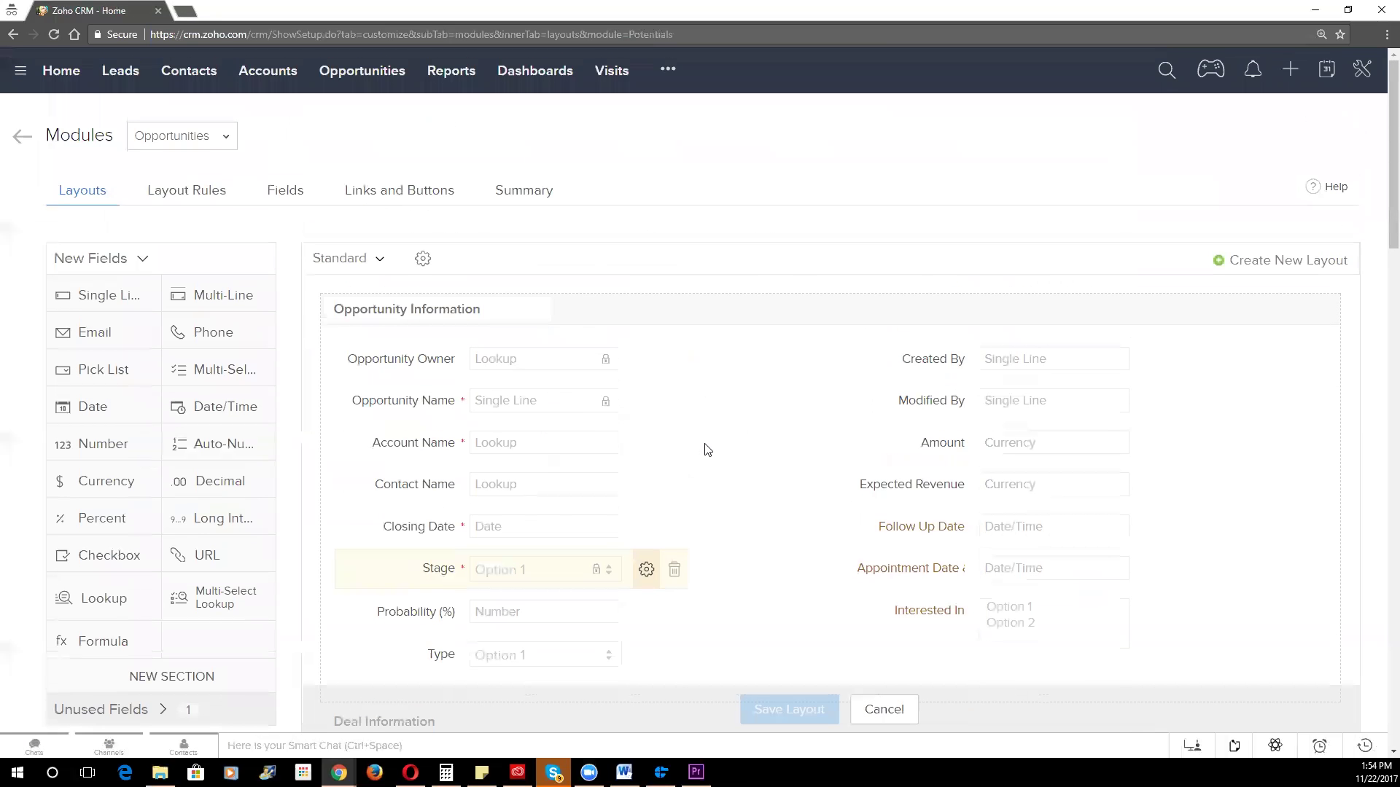